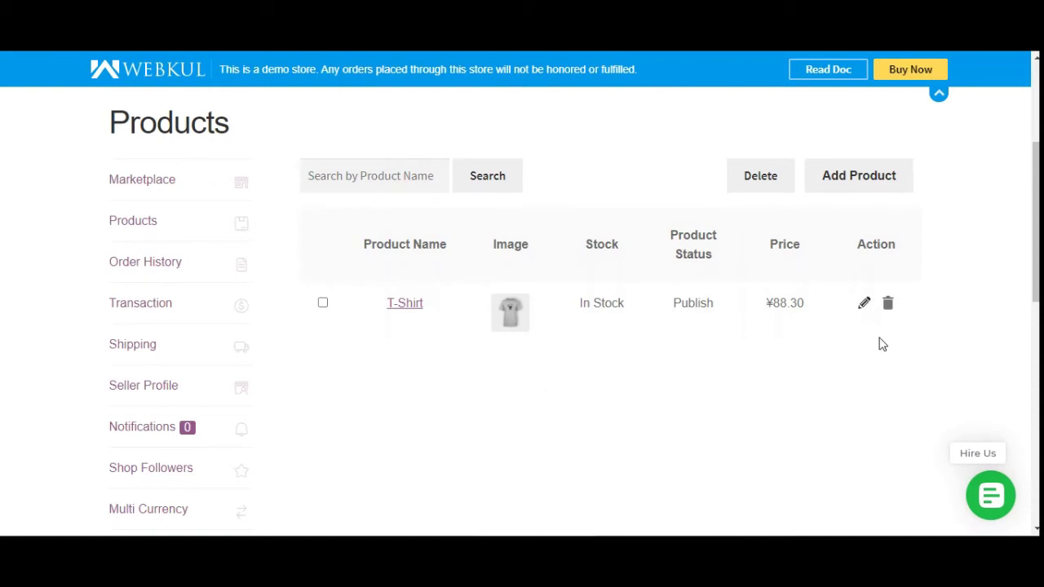
Step: Open the T-Shirt product's edit form and look over its name, description and category
click(865, 305)
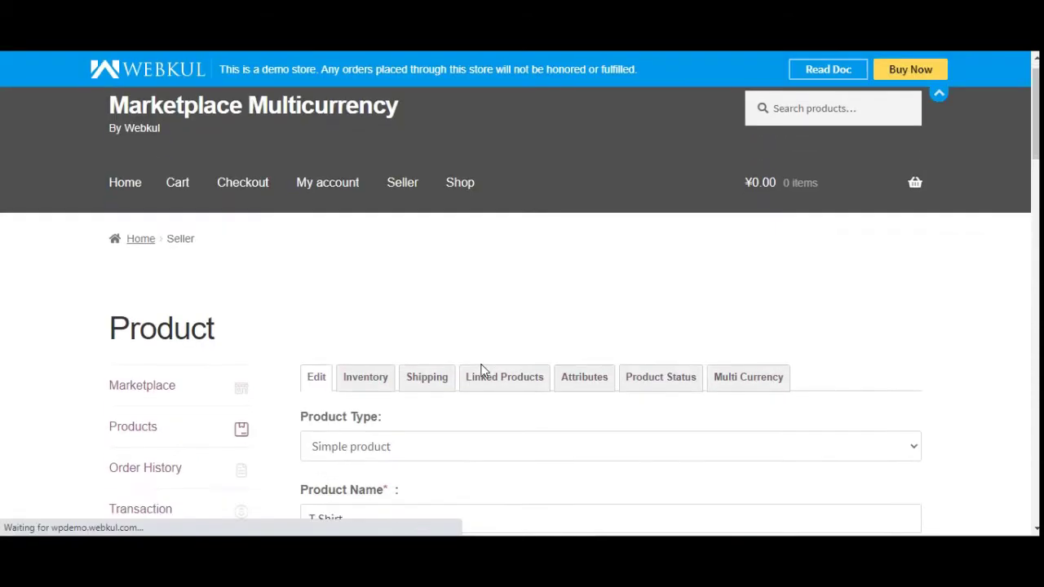
scroll(482, 368, down, 4)
scroll(482, 369, up, 2)
scroll(482, 369, down, 5)
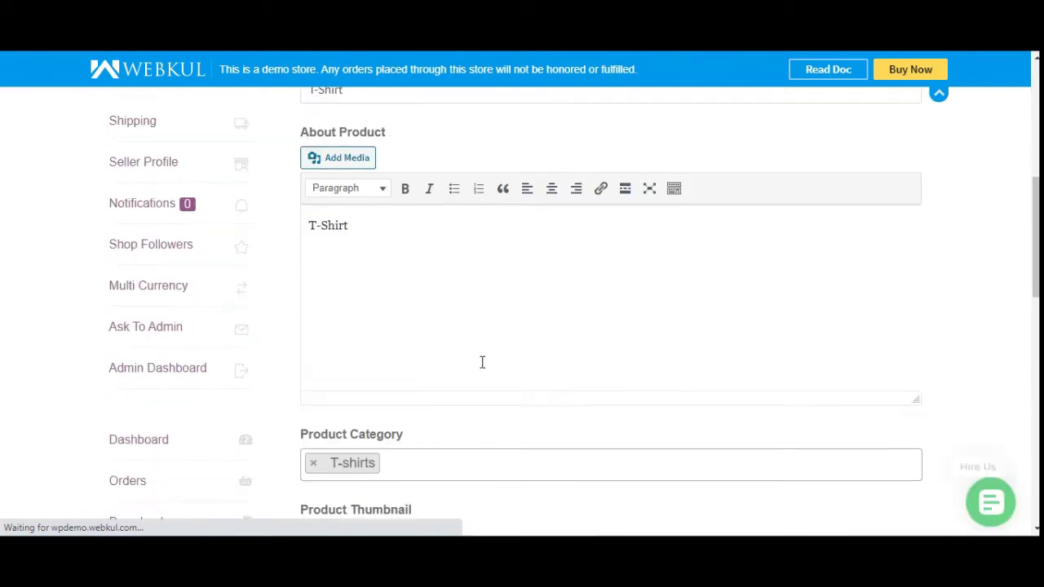
scroll(482, 369, up, 7)
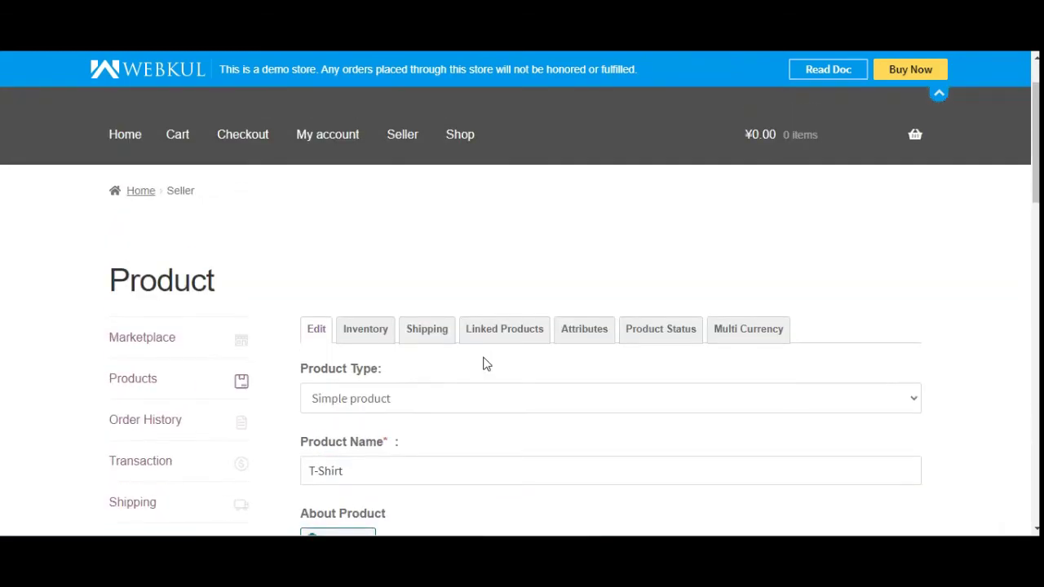
scroll(484, 364, down, 10)
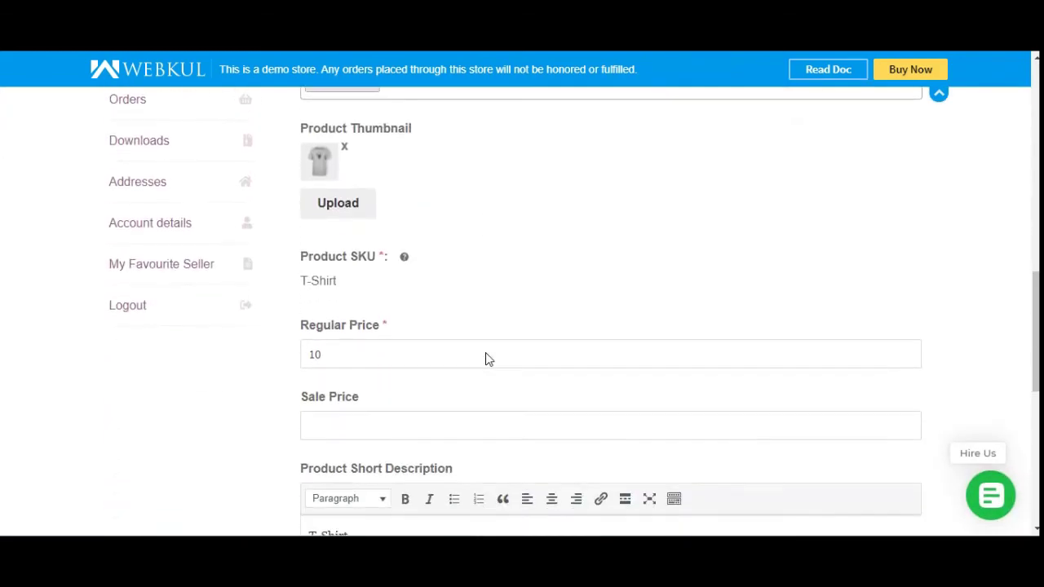
Step: Highlight the T-Shirt's Regular Price of 10, then return to the top of the form
drag(328, 353, 294, 362)
click(340, 361)
scroll(347, 341, up, 3)
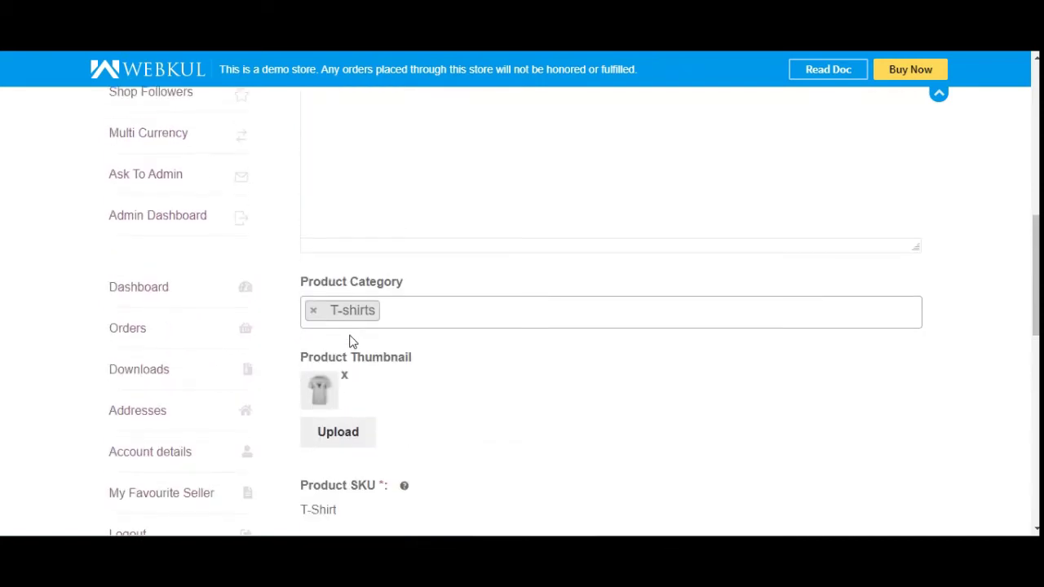
scroll(350, 338, down, 3)
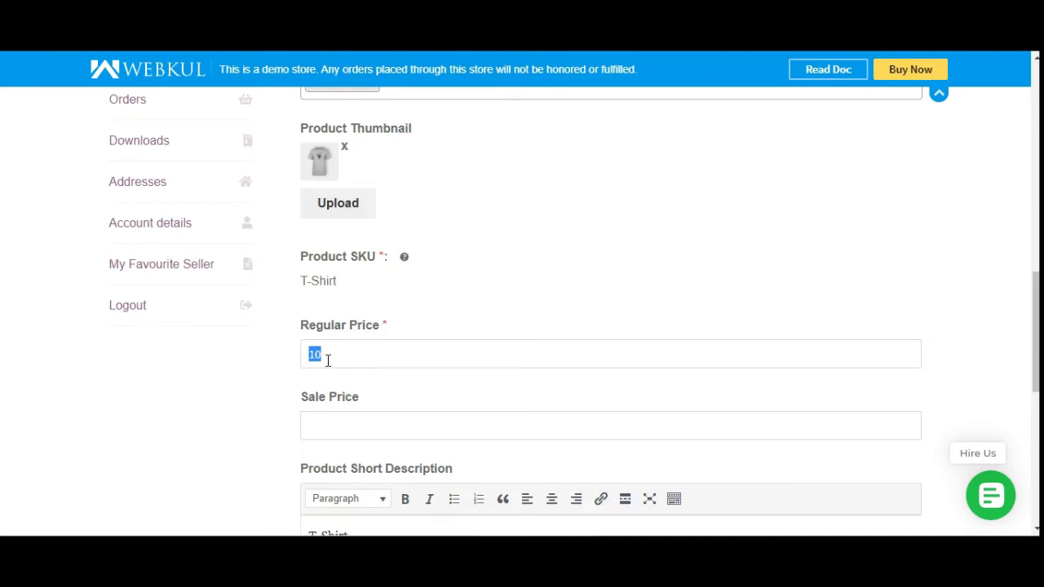
scroll(327, 360, up, 3)
scroll(286, 347, up, 2)
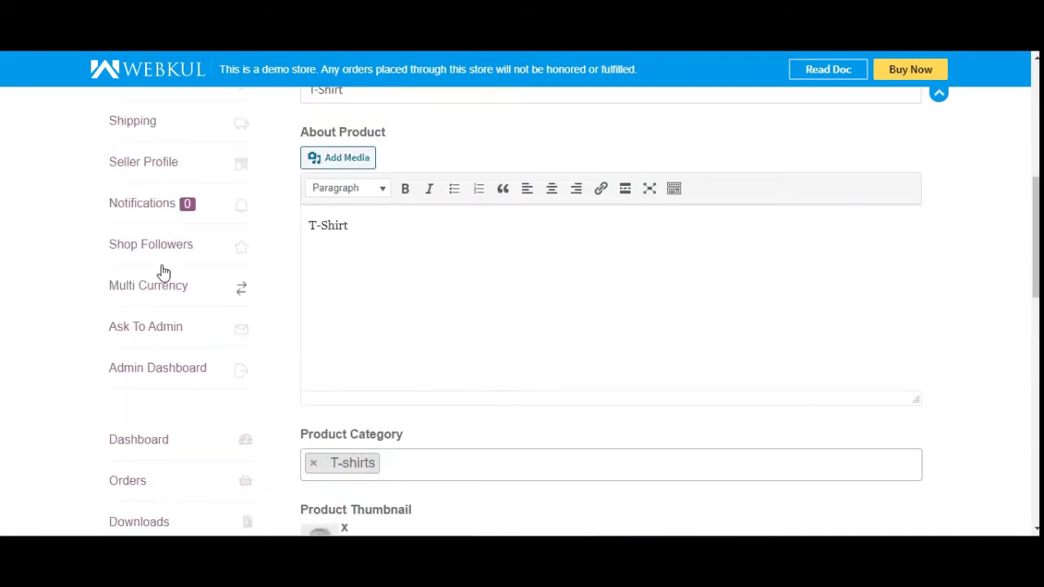
scroll(163, 272, up, 3)
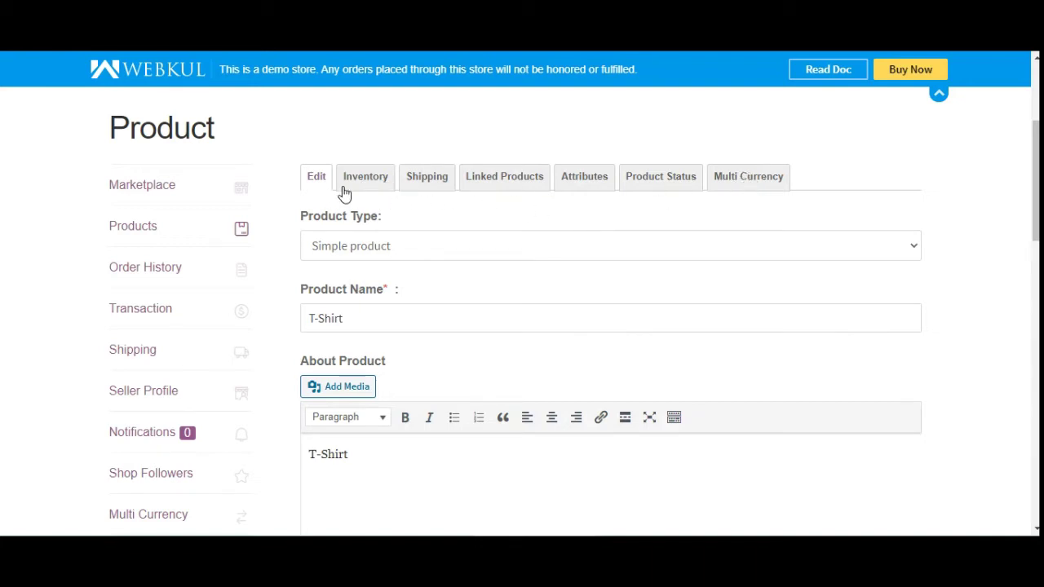
Step: Show the T-Shirt's Multi Currency tab and highlight GBP as the store's main currency
click(746, 183)
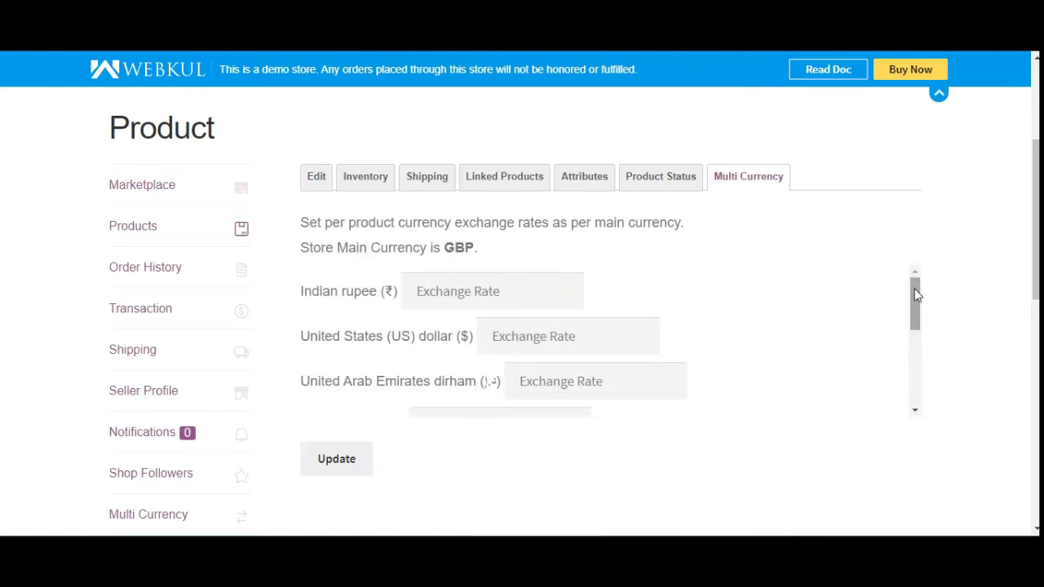
drag(916, 296, 922, 270)
drag(303, 247, 445, 245)
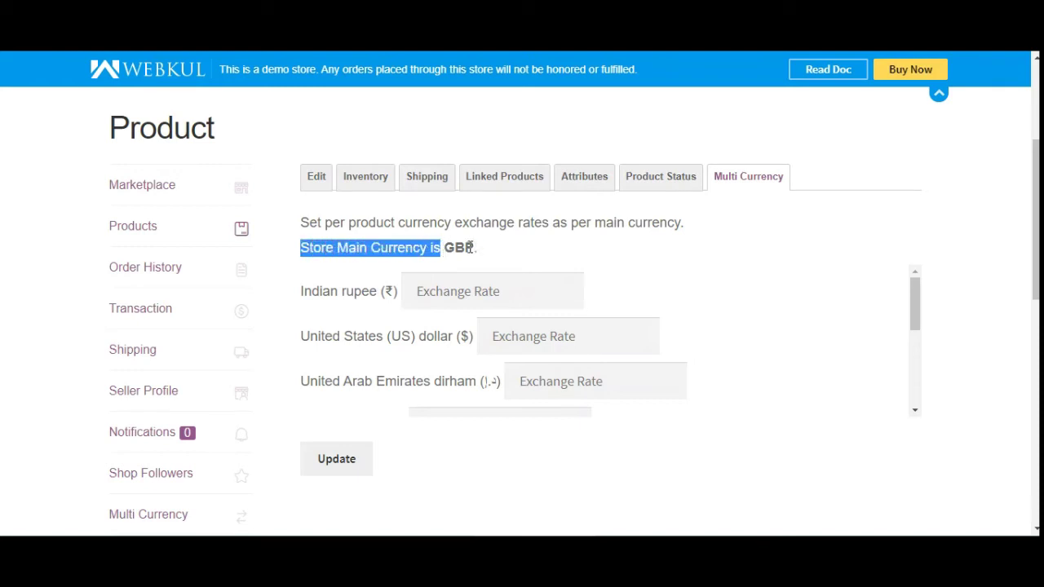
drag(477, 247, 444, 247)
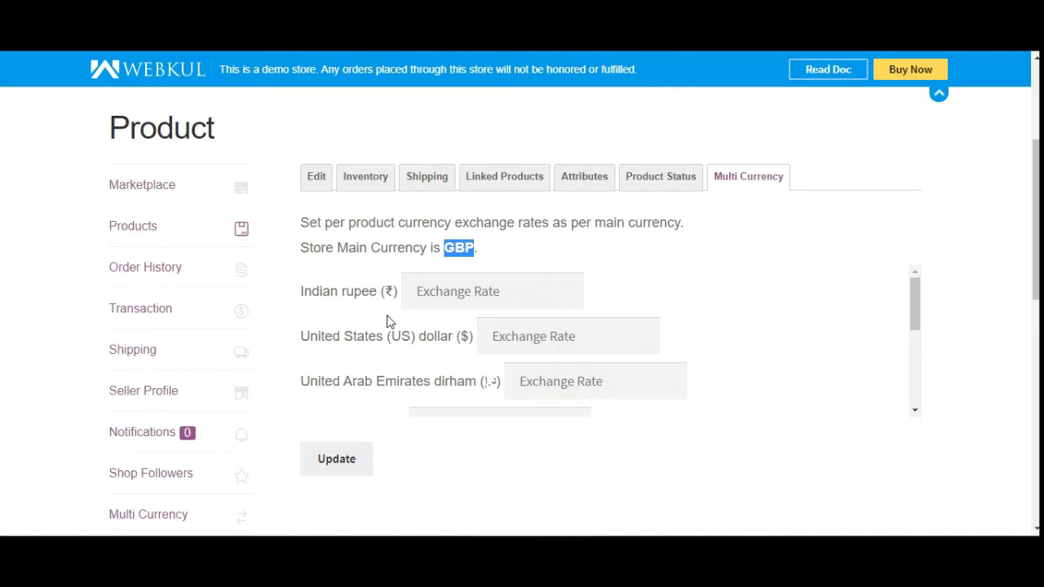
Step: Enter exchange rates of 120 rupee, 1 US dollar and 5 dirham, and update the product
click(446, 292)
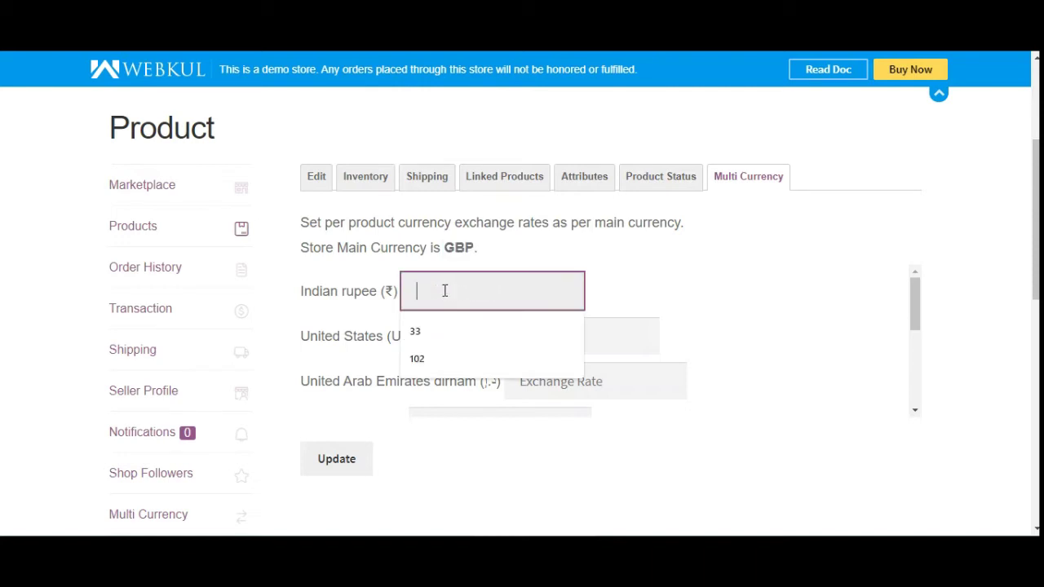
text(120)
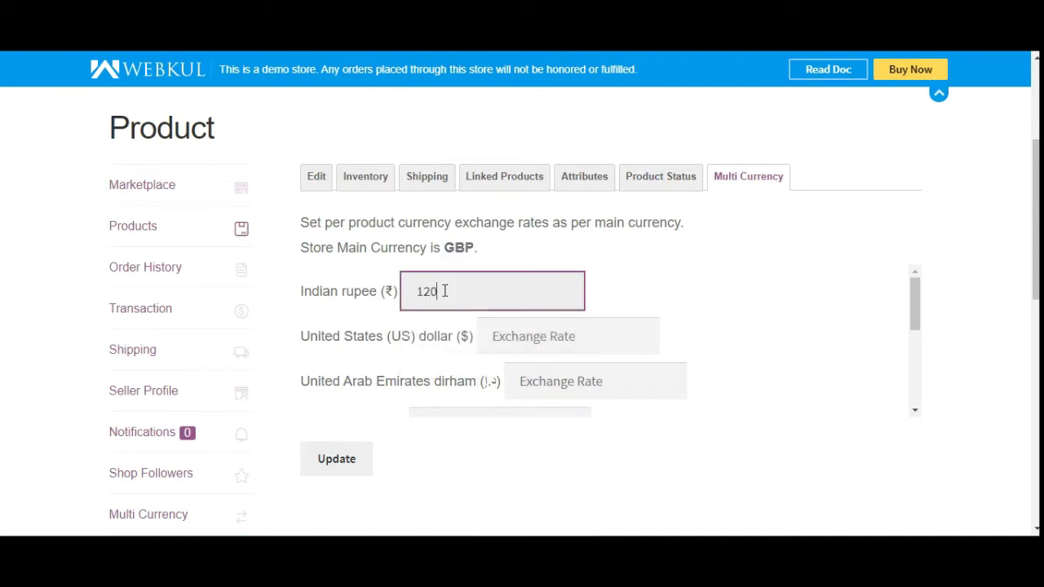
click(533, 338)
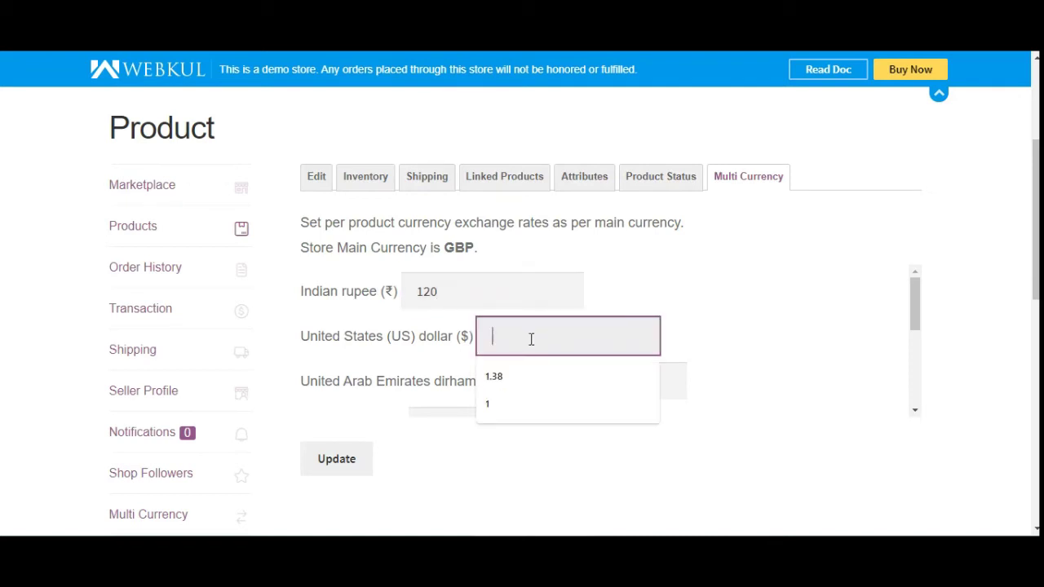
click(507, 405)
click(540, 382)
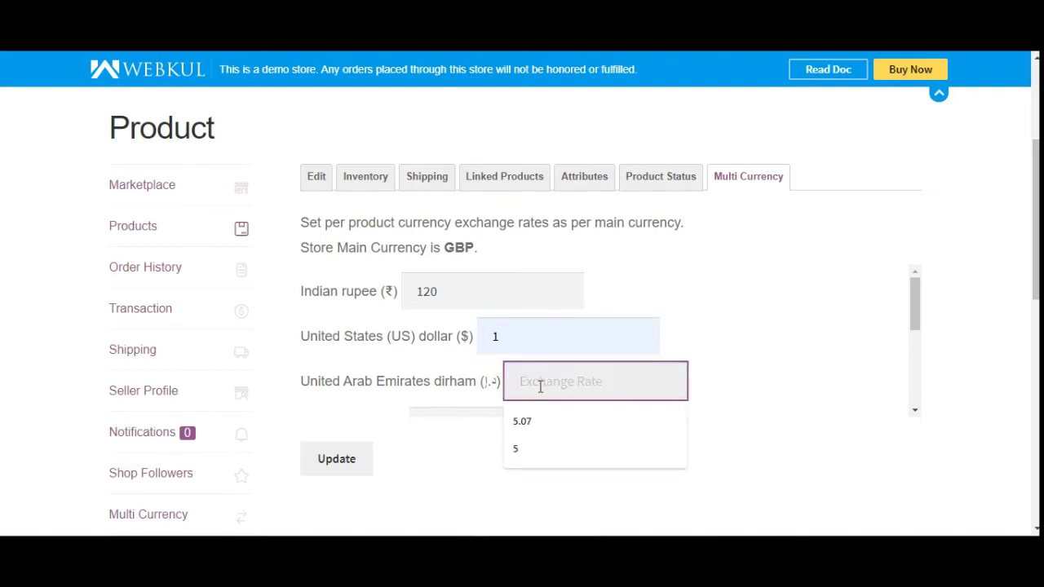
click(528, 451)
click(751, 336)
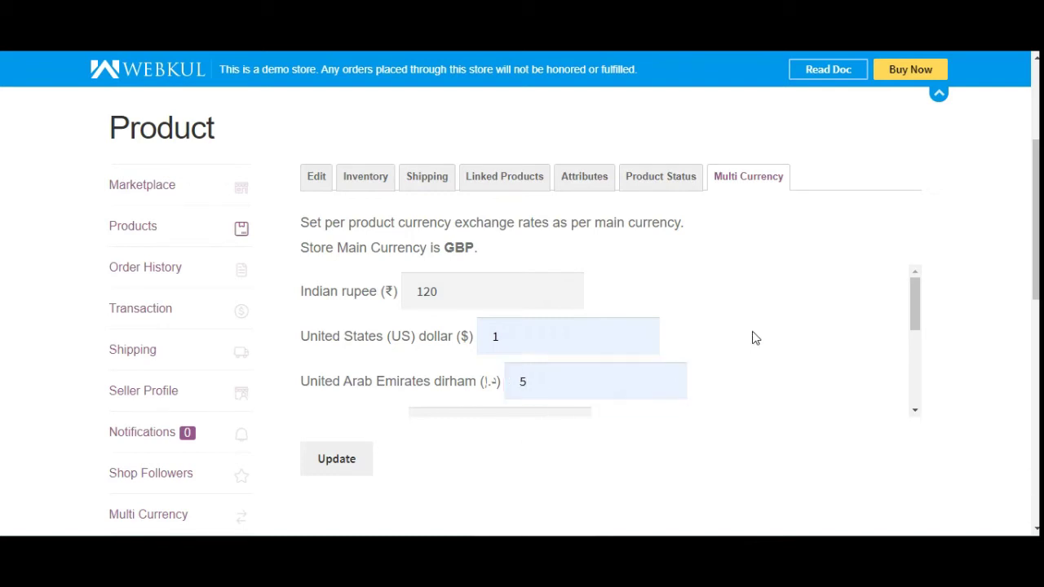
click(336, 465)
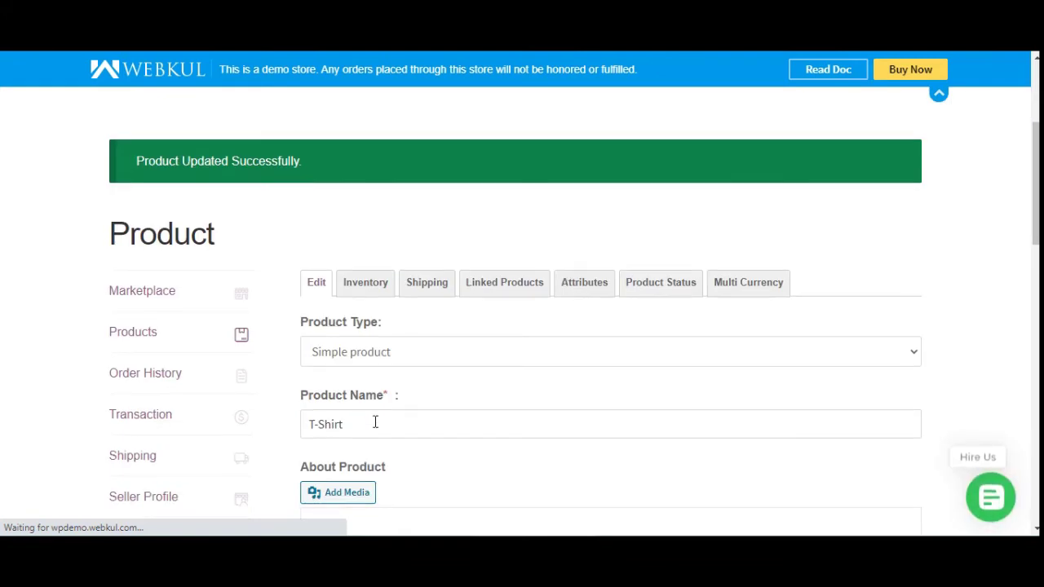
Step: Recheck the saved rates on the Multi Currency tab, then return to the seller's Products list
scroll(375, 422, down, 2)
click(750, 132)
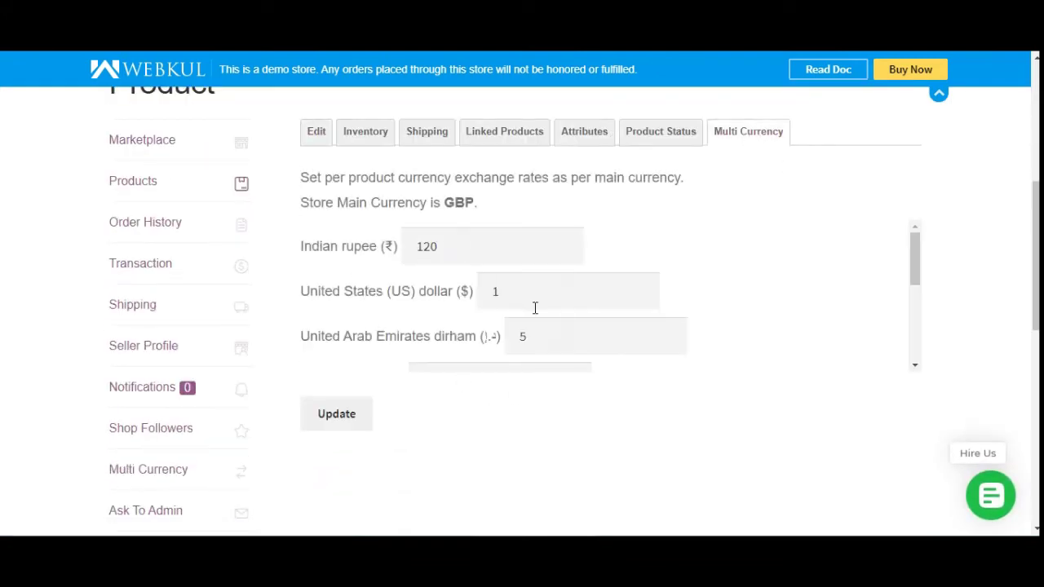
click(316, 134)
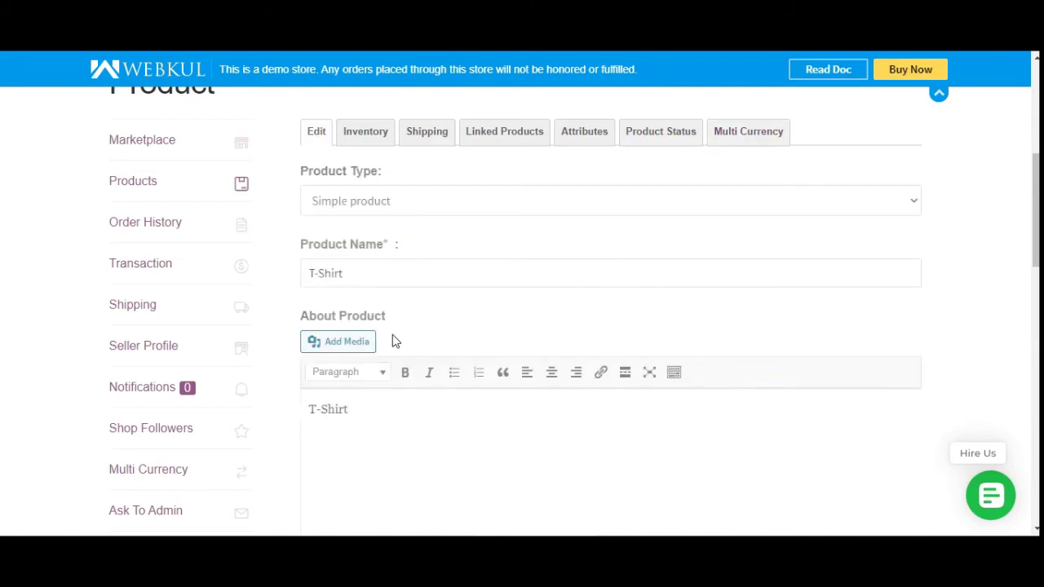
scroll(391, 347, down, 5)
scroll(383, 359, down, 2)
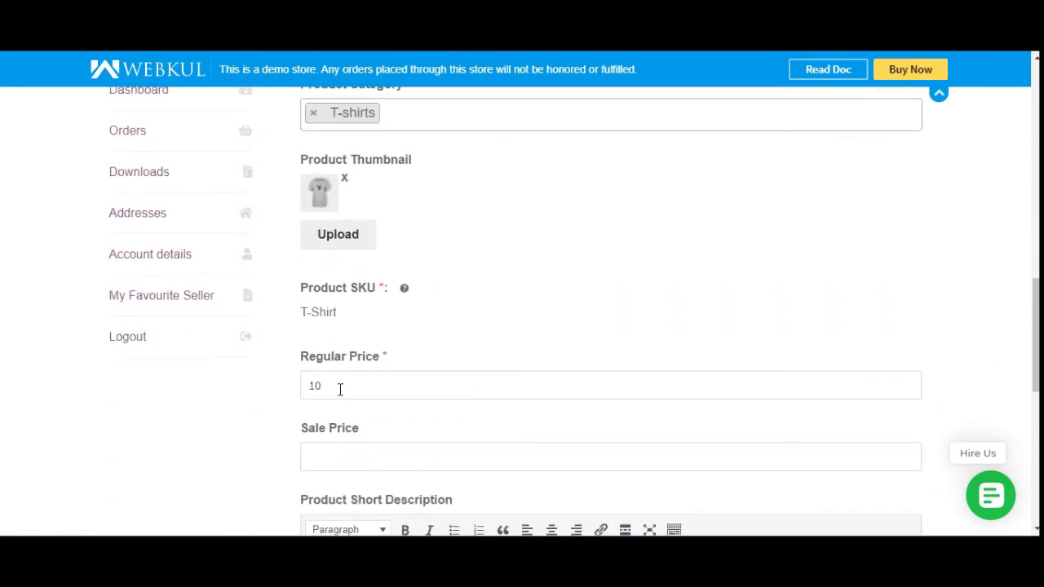
scroll(340, 389, up, 6)
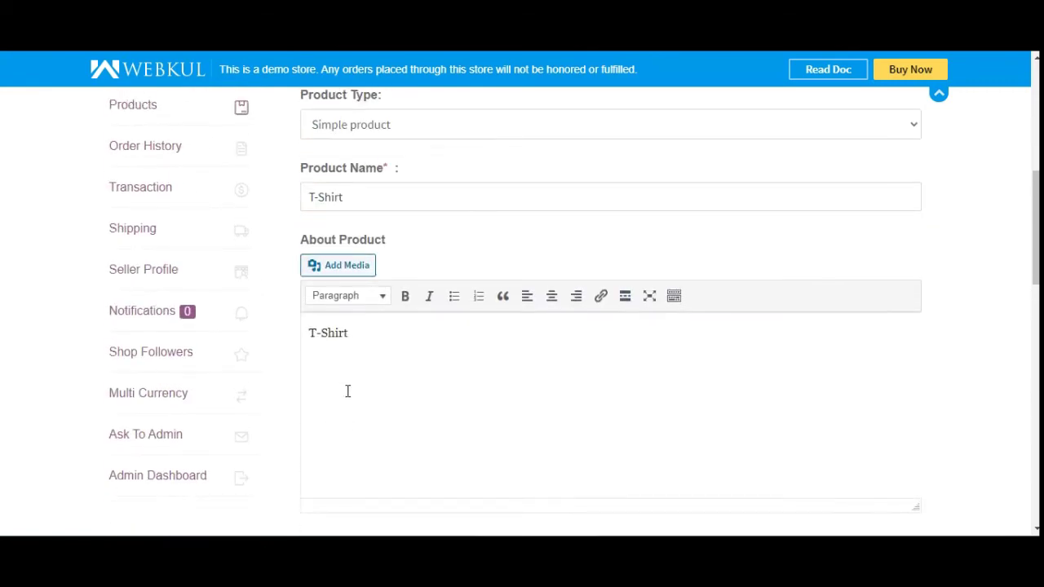
scroll(348, 390, up, 3)
click(143, 343)
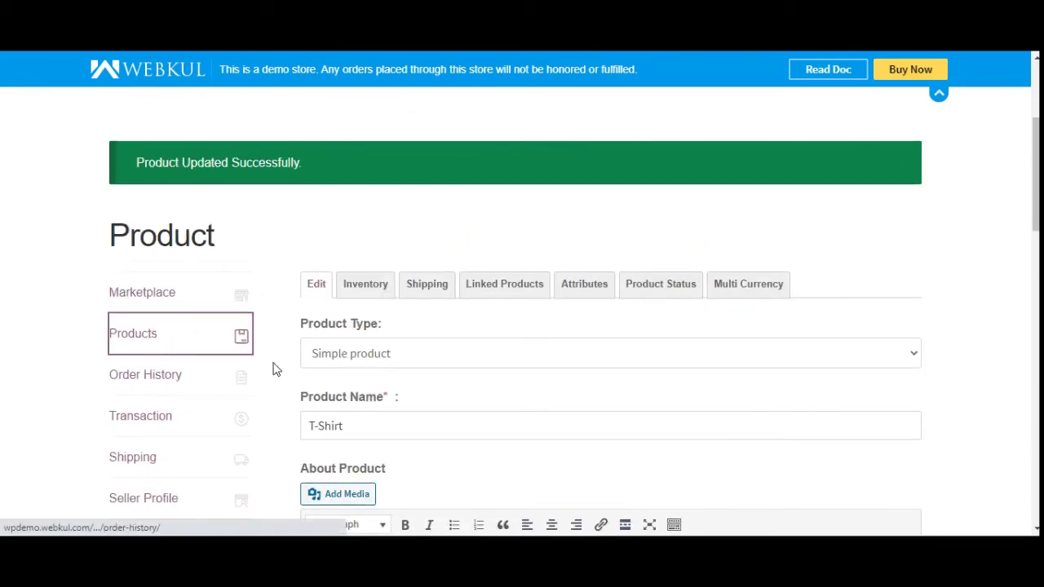
scroll(305, 375, down, 3)
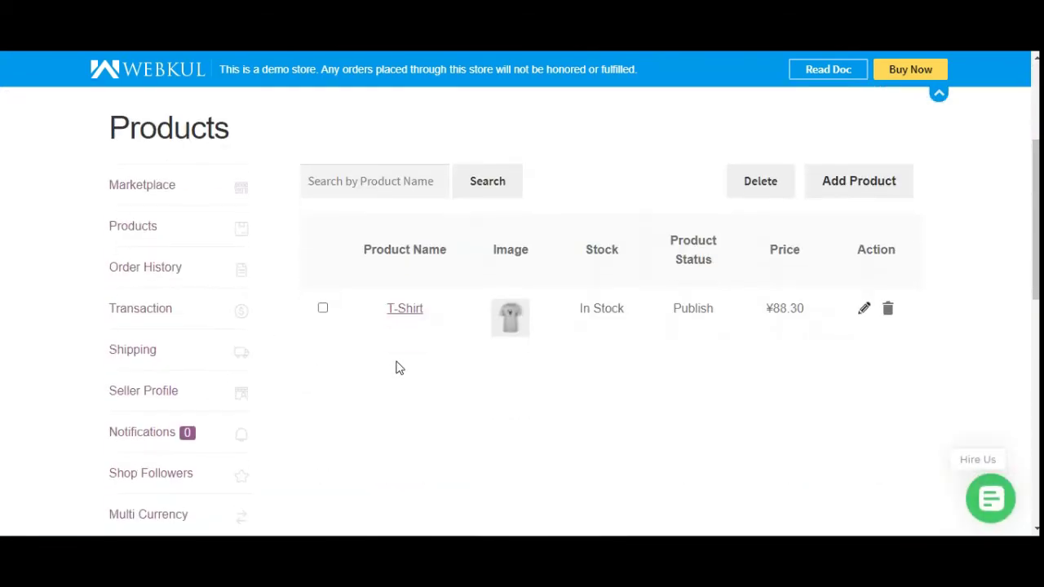
Step: Open the T-Shirt's shop page and highlight its £10.00 price
click(412, 317)
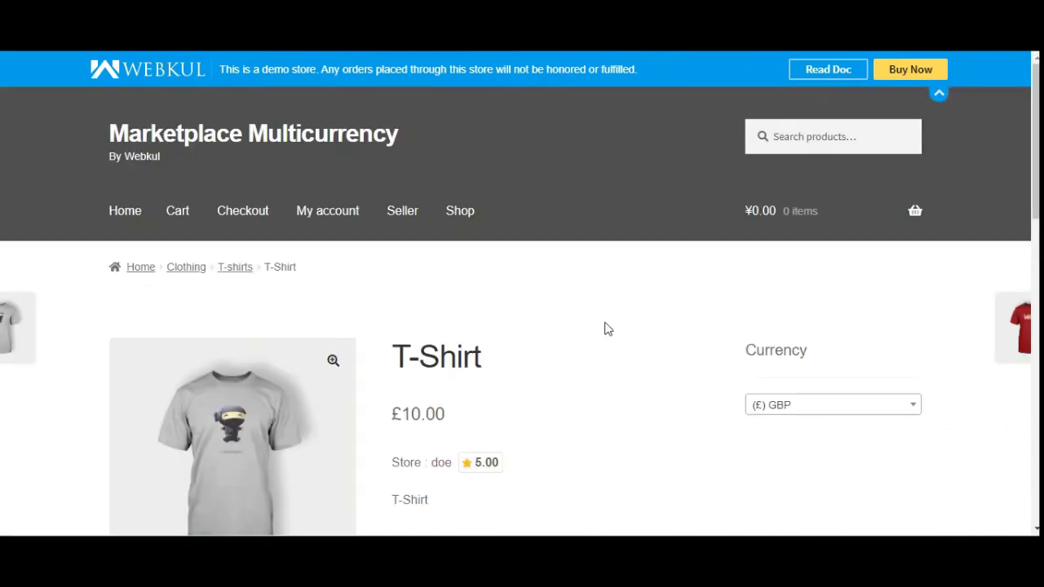
scroll(639, 306, down, 2)
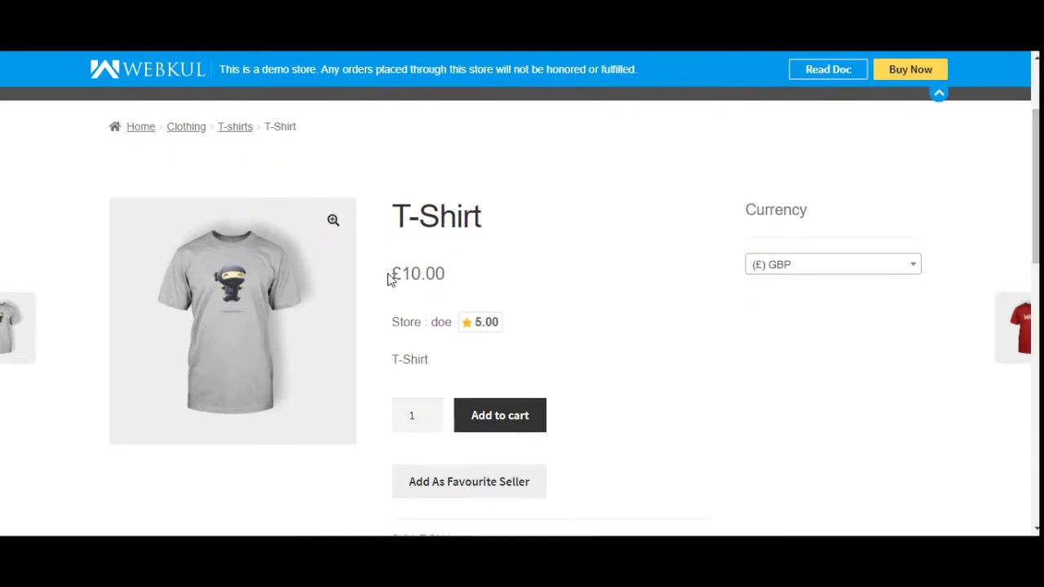
drag(390, 277, 507, 274)
click(507, 274)
Step: Switch the shop currency to Indian rupee and highlight the resulting ₹1,200.00 price
click(905, 266)
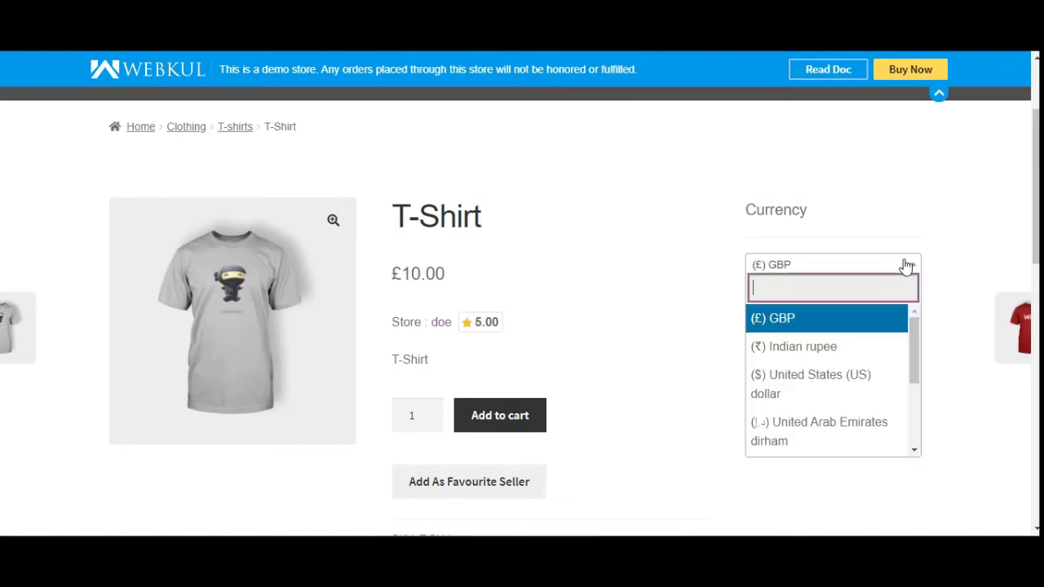
click(867, 349)
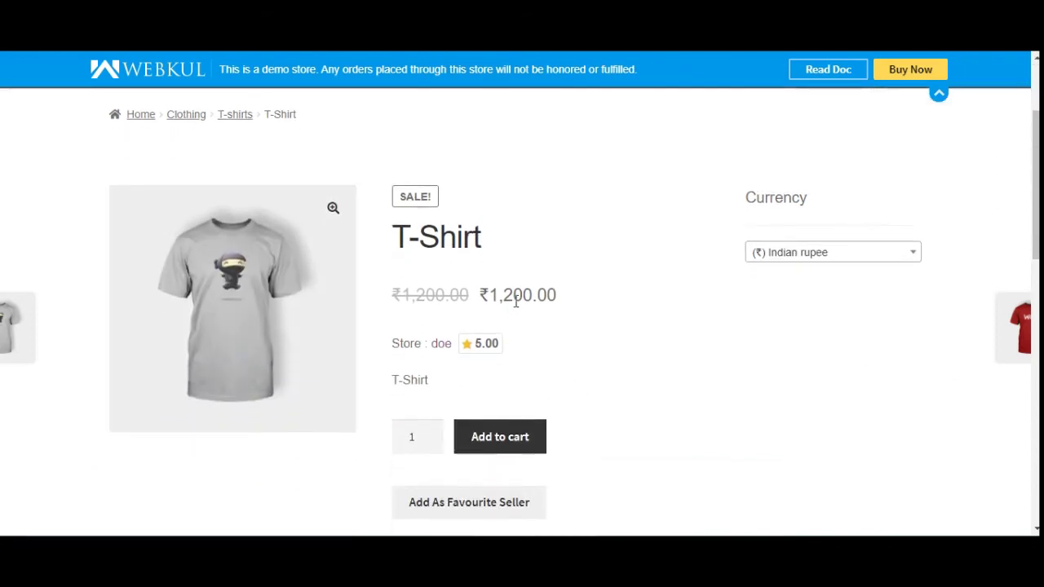
drag(483, 299, 560, 300)
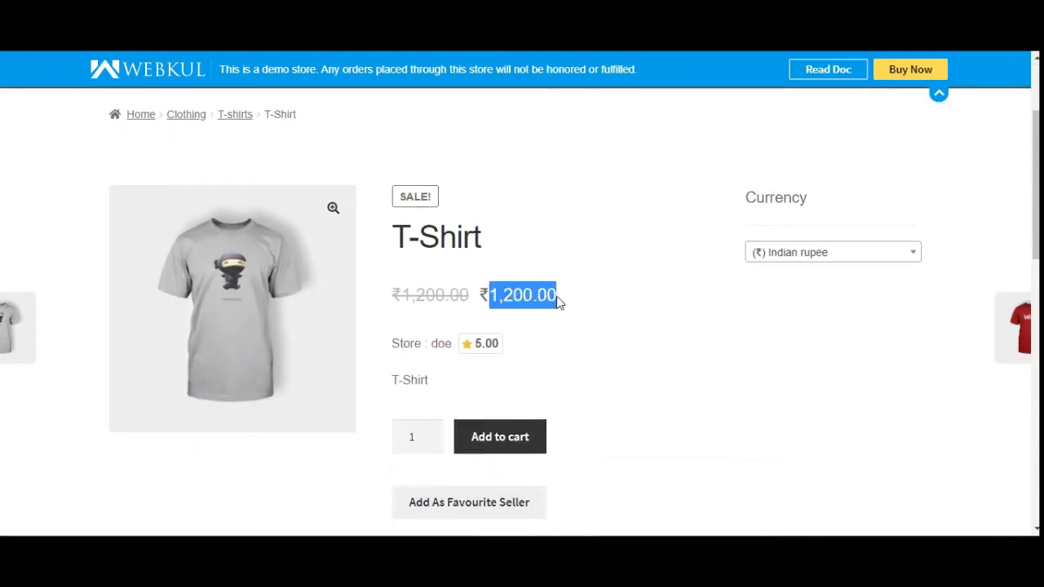
click(569, 299)
click(881, 258)
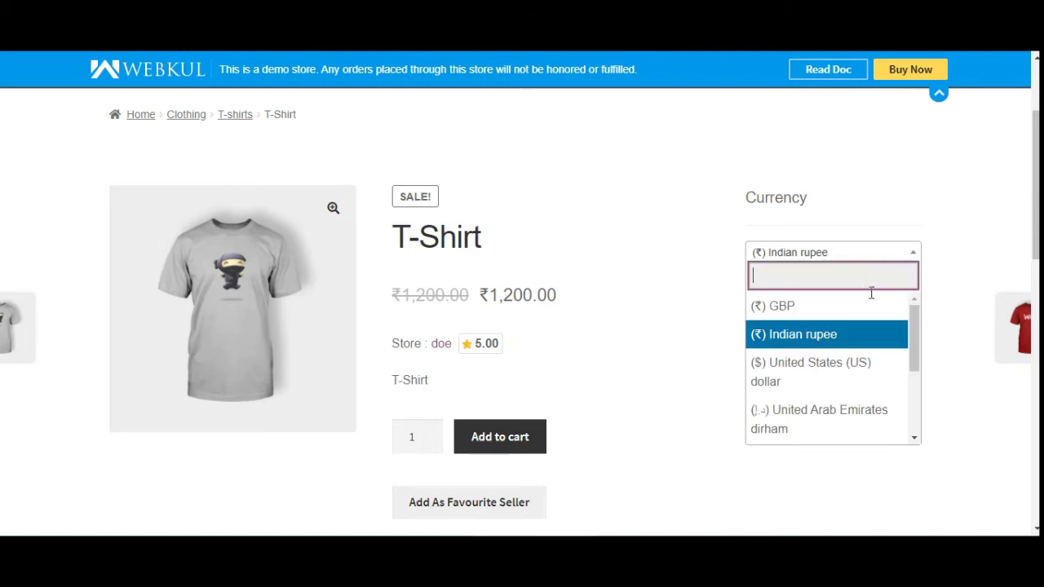
click(857, 371)
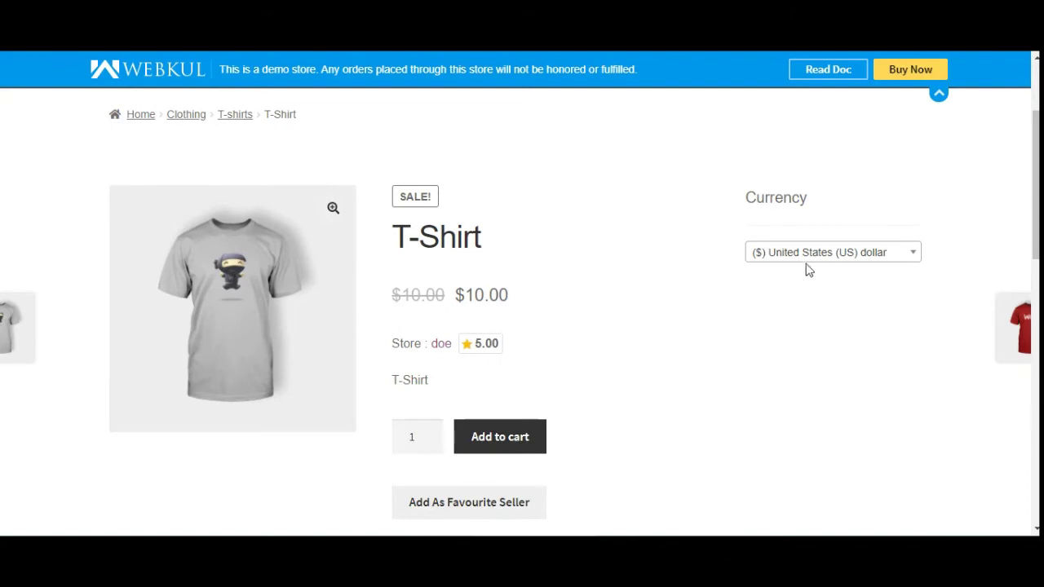
click(833, 254)
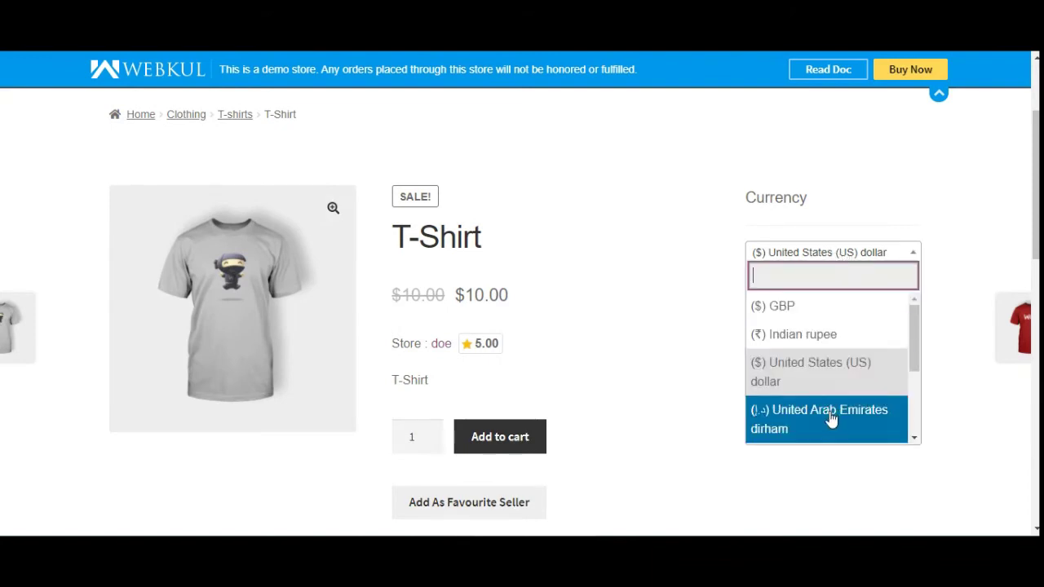
click(781, 428)
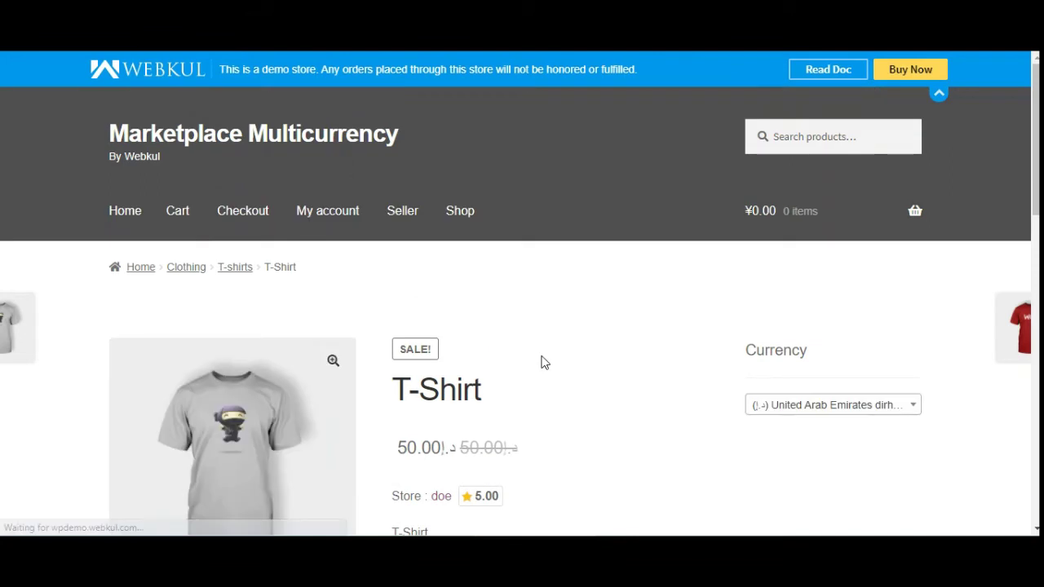
scroll(544, 362, down, 2)
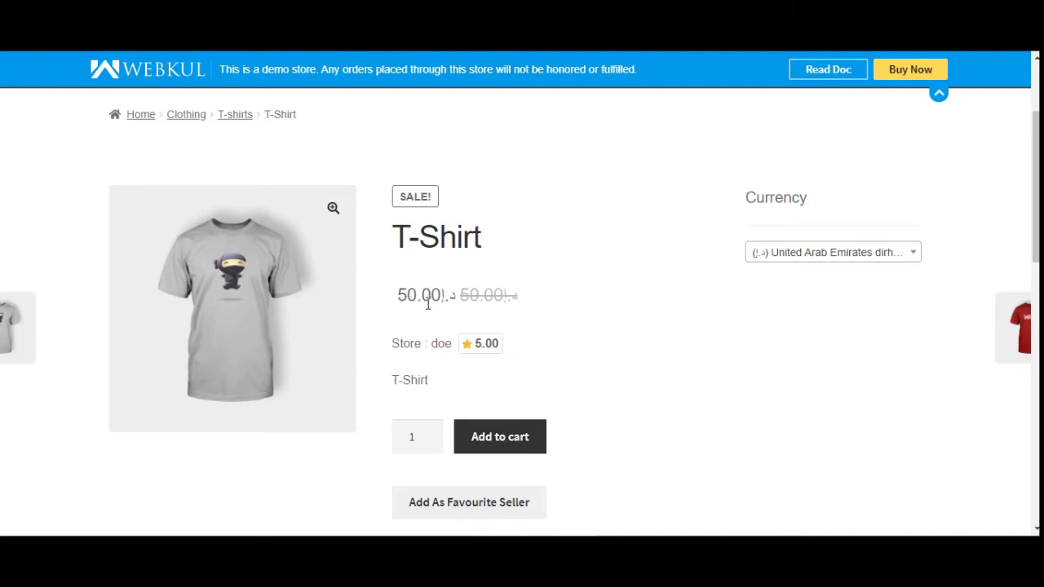
click(903, 253)
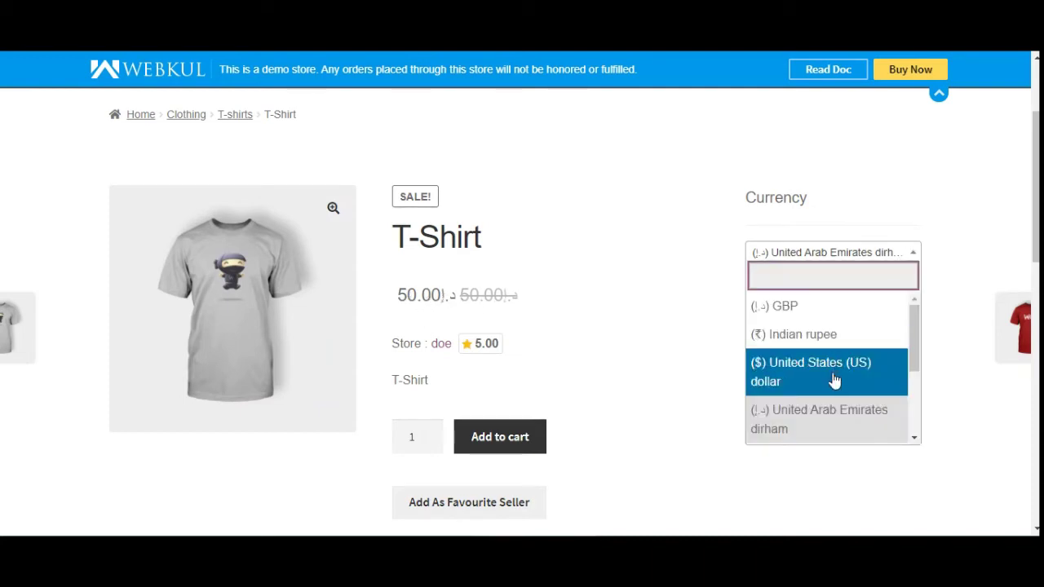
click(825, 339)
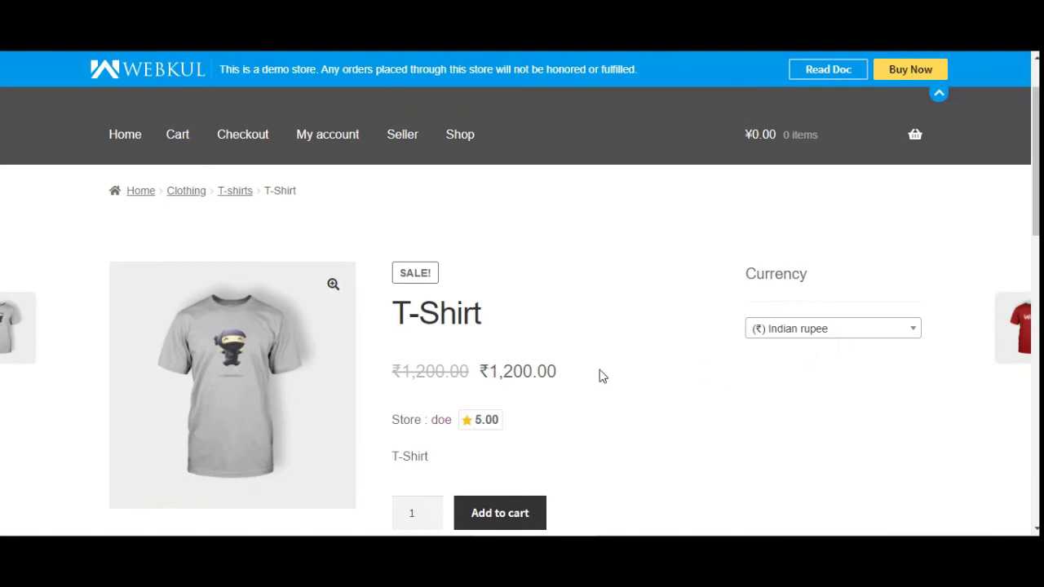
scroll(495, 366, up, 1)
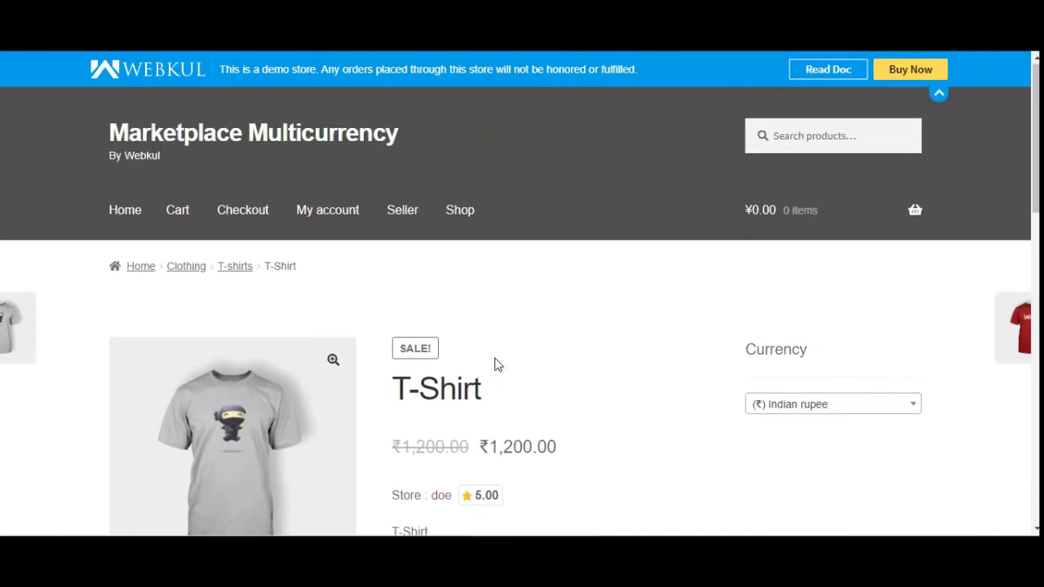
scroll(494, 365, down, 2)
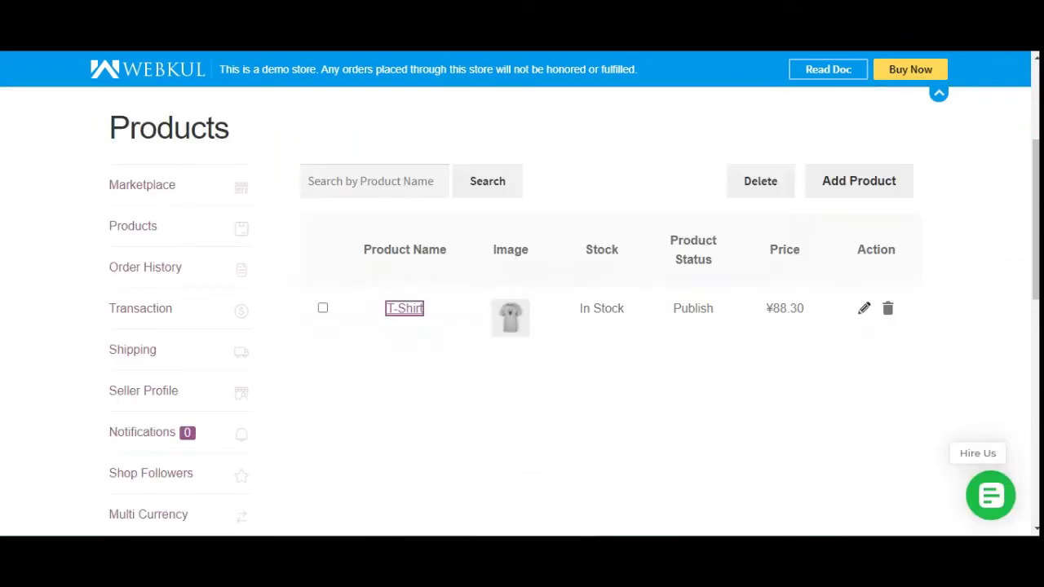
Step: Open the T-Shirt's editor to its Multi Currency rates: rupee 120, dollar 1, dirham 5
click(865, 312)
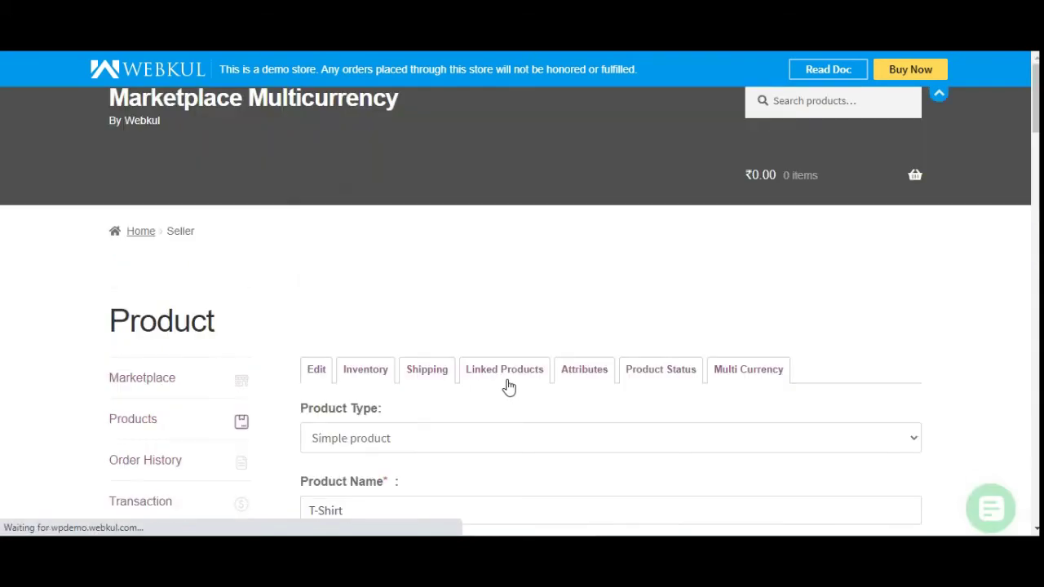
scroll(878, 361, down, 2)
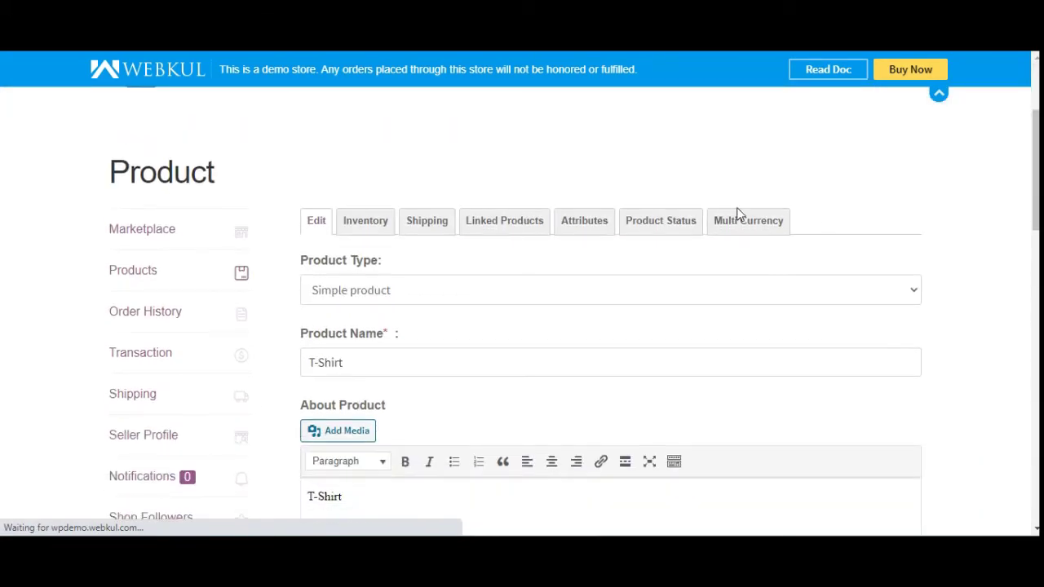
click(736, 226)
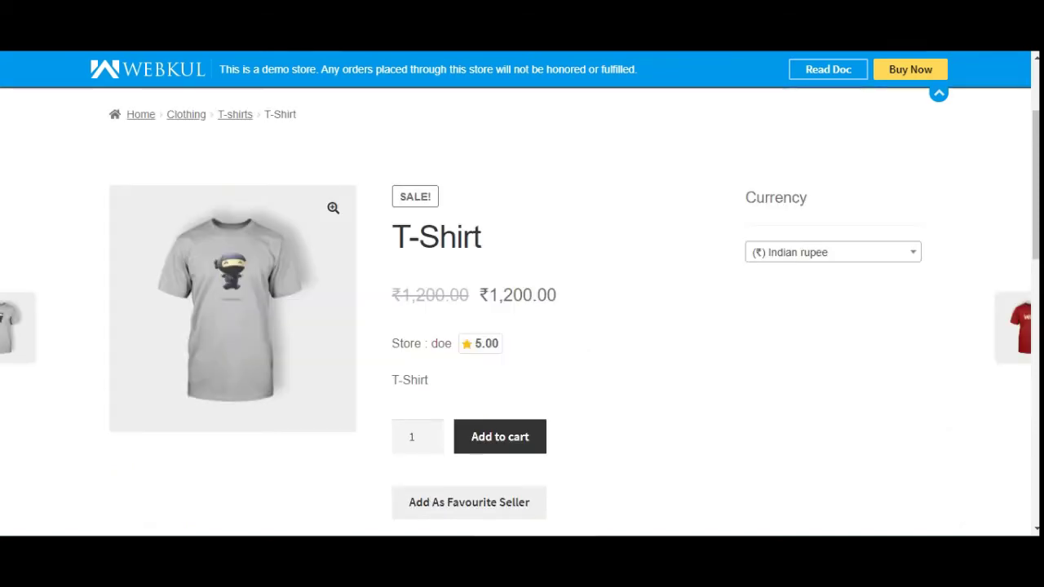
drag(481, 296, 576, 315)
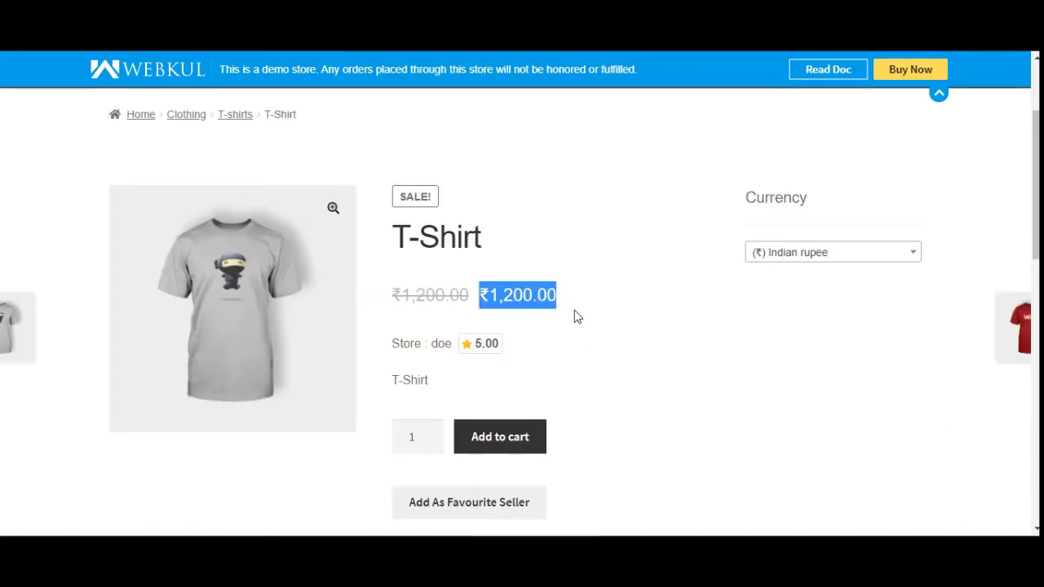
click(576, 316)
scroll(576, 317, up, 1)
scroll(575, 317, down, 2)
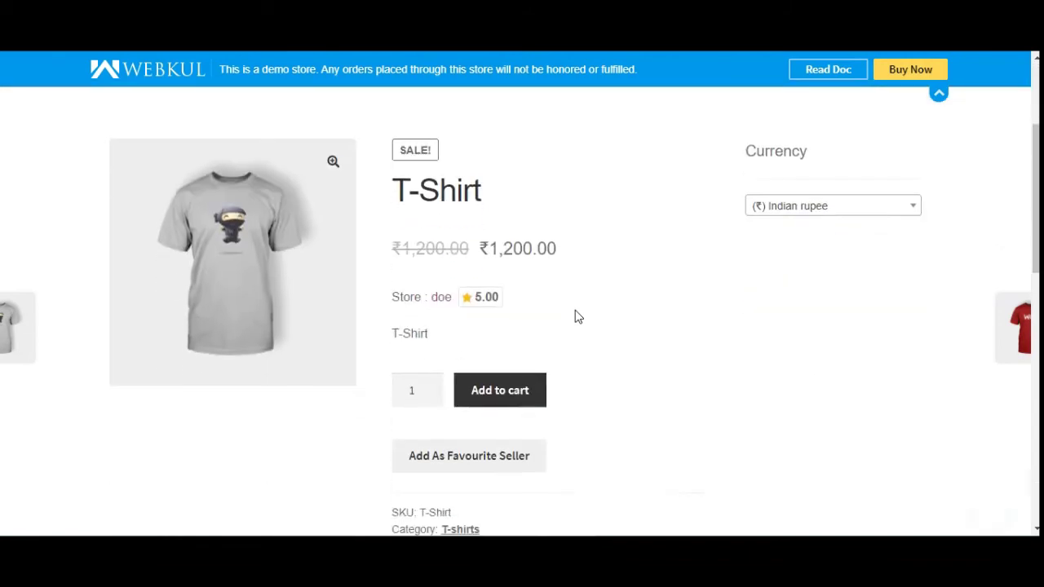
scroll(575, 317, up, 2)
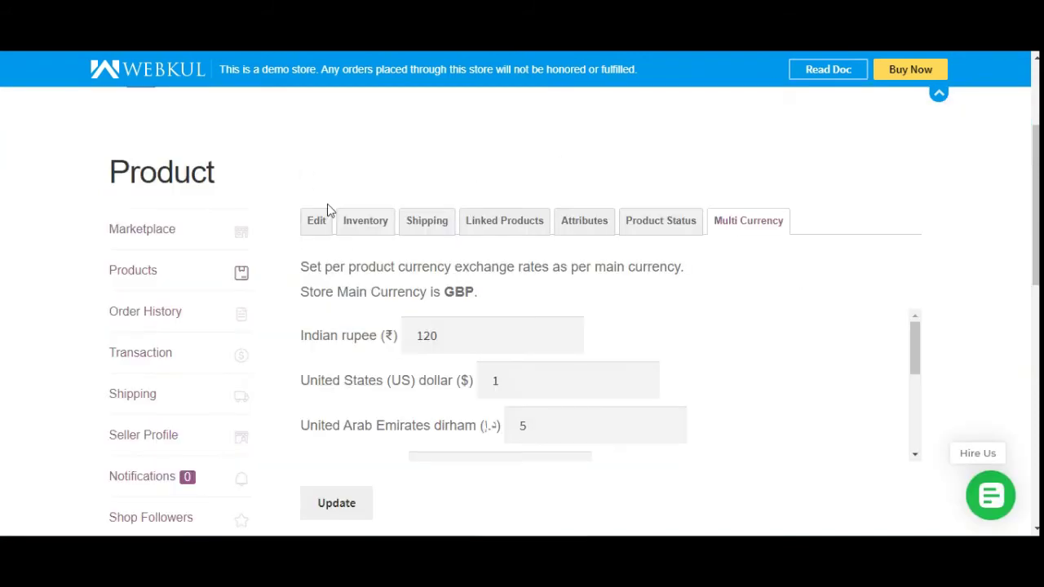
scroll(231, 359, down, 6)
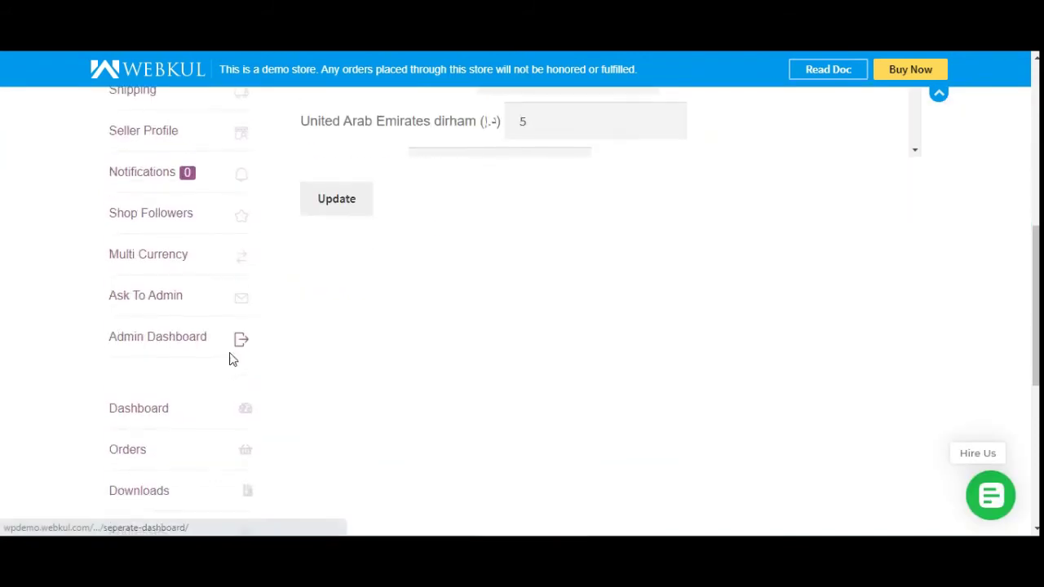
Step: Log the seller out and sign in as the site administrator to the WordPress Dashboard
click(169, 435)
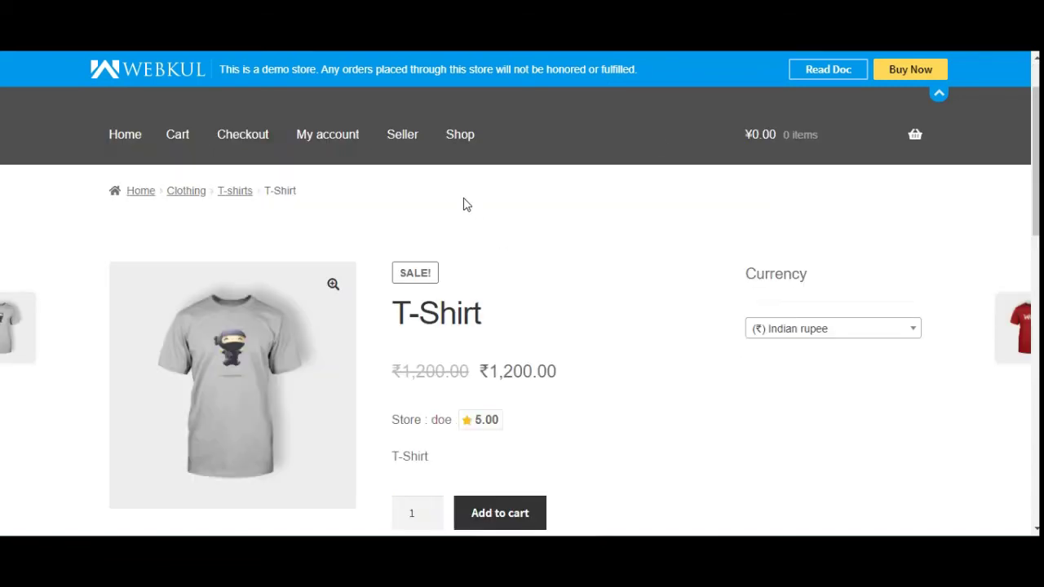
click(472, 152)
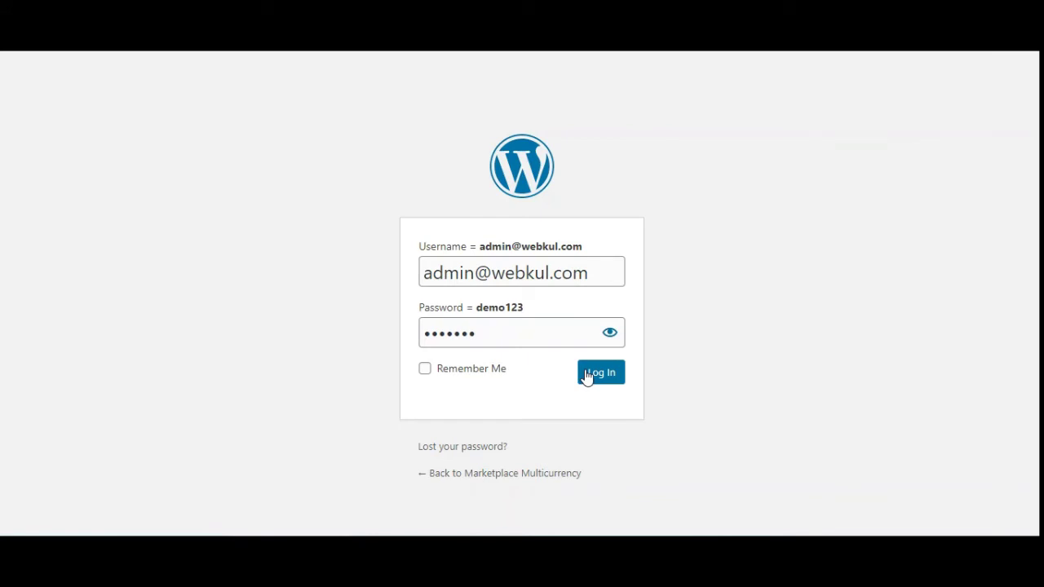
click(587, 375)
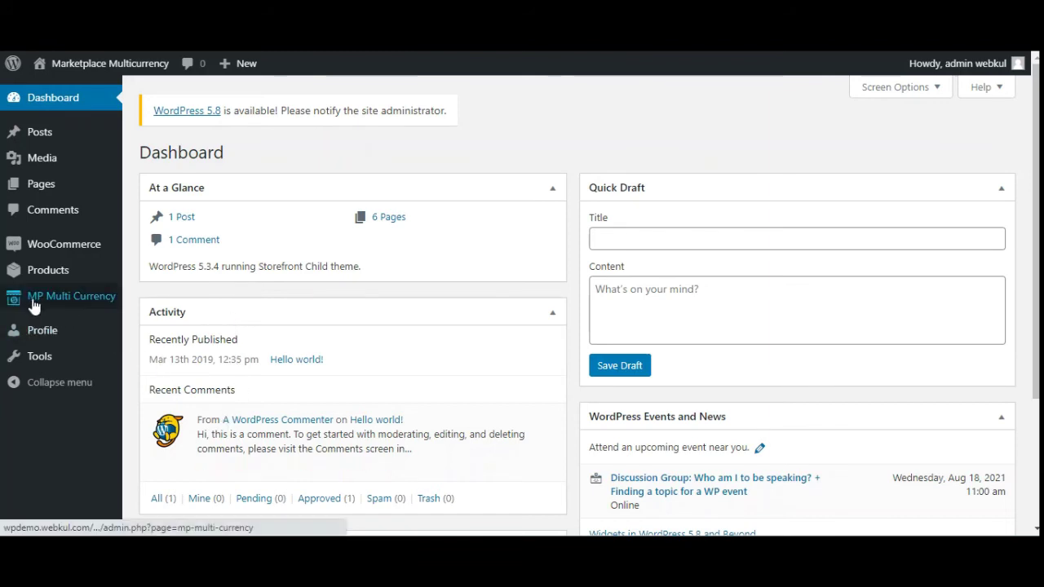
Step: Open the MP Multi Currency configuration and review the Multi-Currency Status options
click(87, 304)
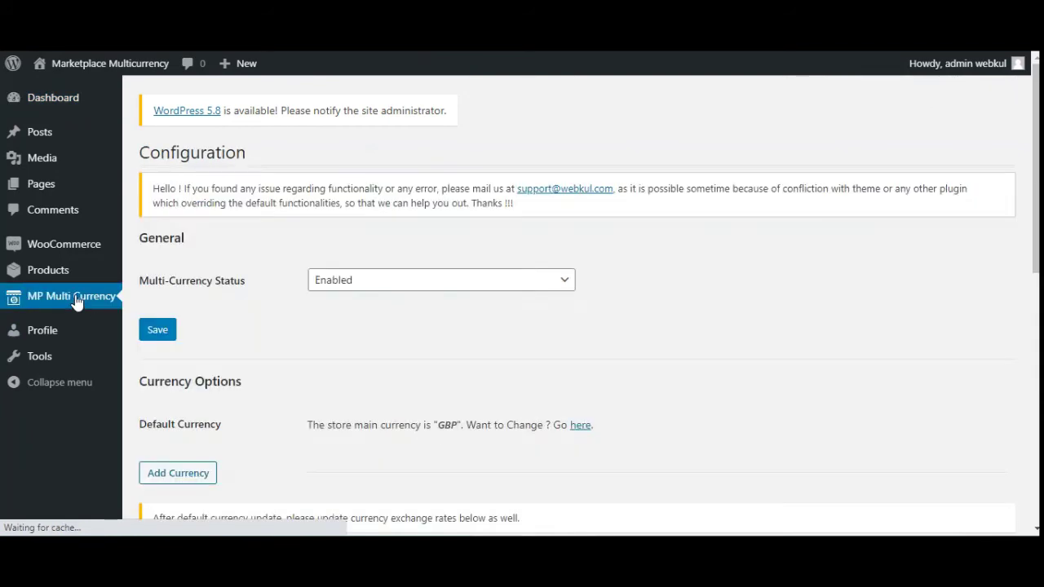
drag(148, 248, 187, 256)
scroll(187, 256, down, 1)
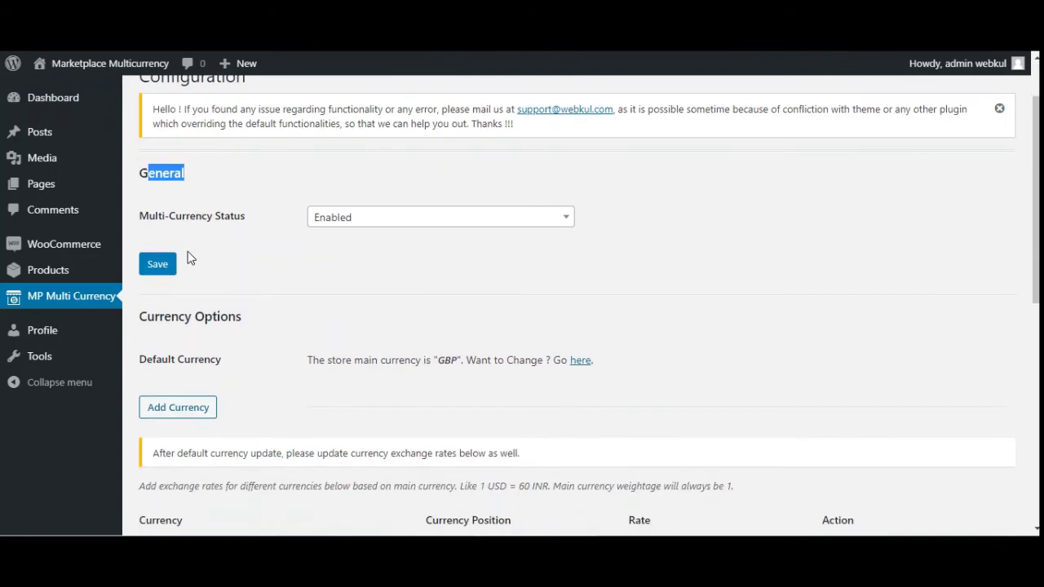
drag(147, 319, 236, 322)
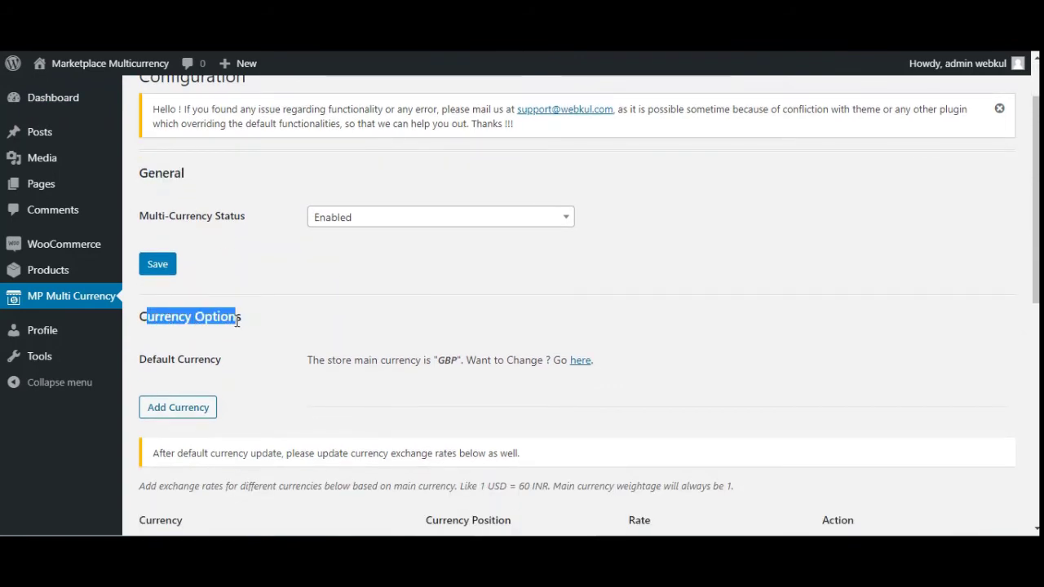
drag(159, 216, 242, 220)
click(362, 229)
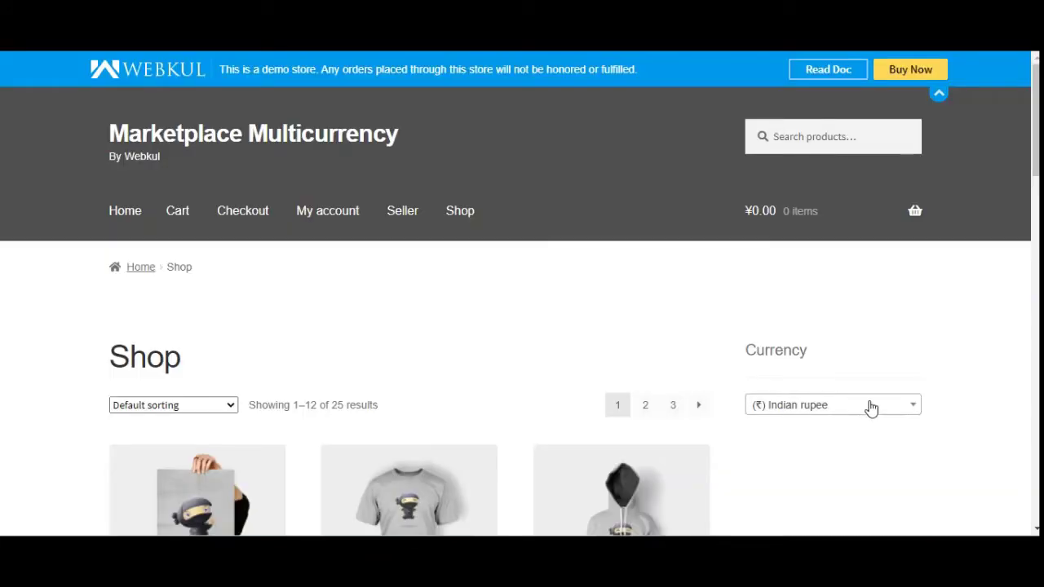
Step: Keep Indian rupee as the shop currency and scroll to the exchange-rate table
click(867, 407)
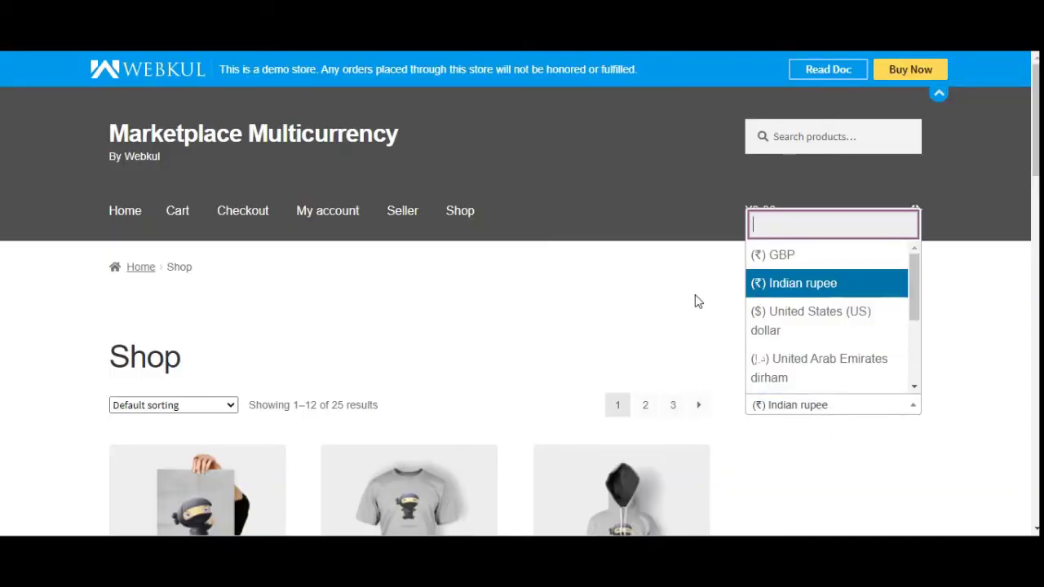
click(563, 344)
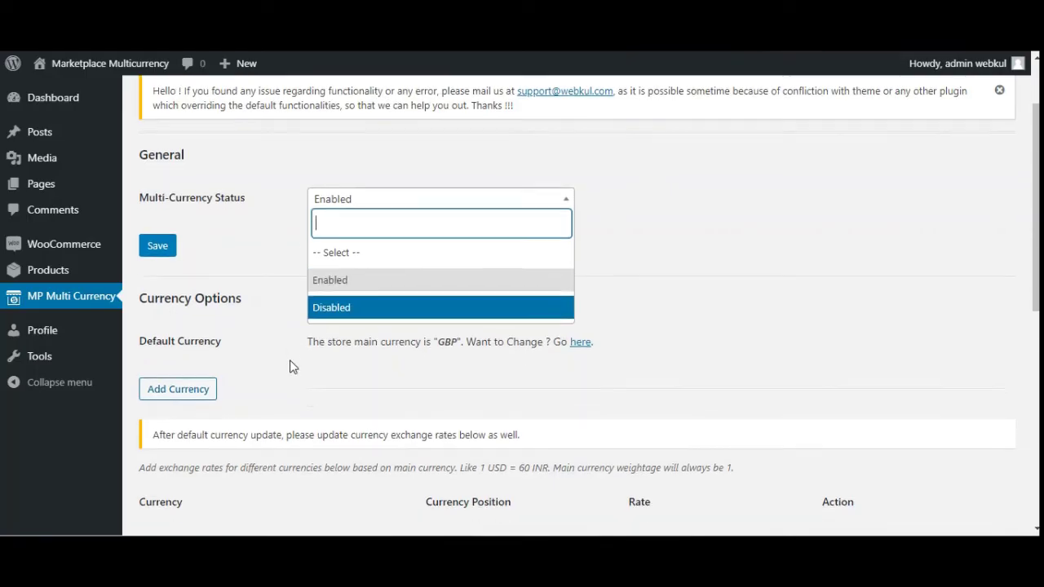
scroll(293, 363, down, 3)
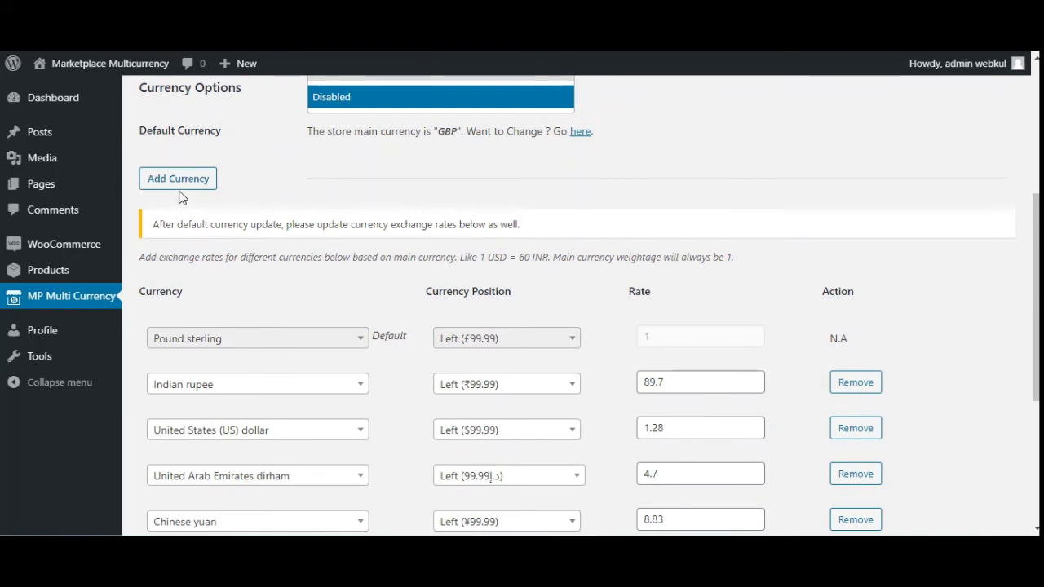
Step: Remove the Sri Lankan rupee and Japanese yen rows from the rates table
scroll(242, 349, down, 2)
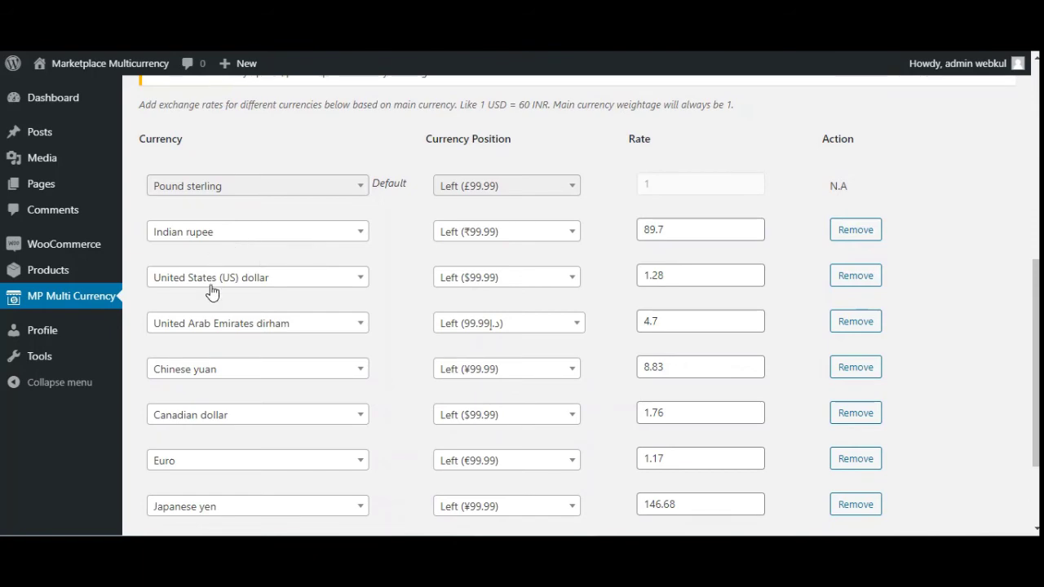
scroll(232, 323, down, 2)
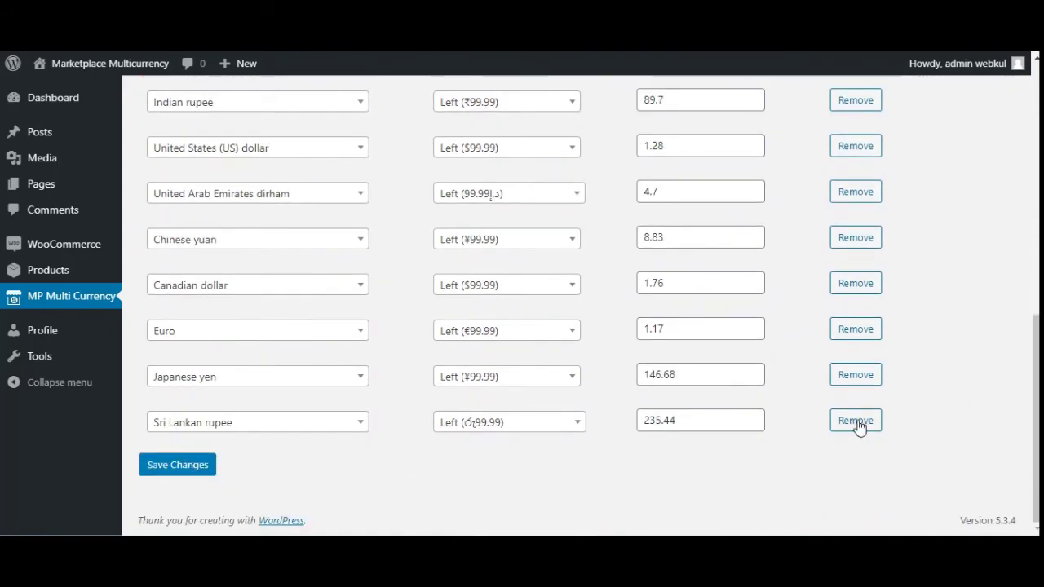
click(856, 421)
scroll(849, 448, down, 8)
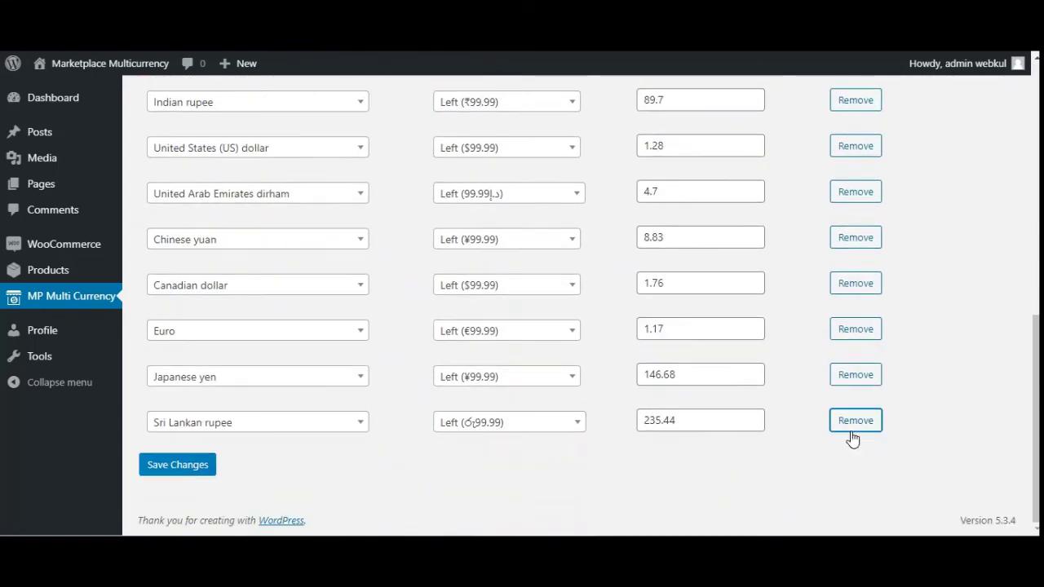
click(853, 439)
click(595, 110)
click(652, 101)
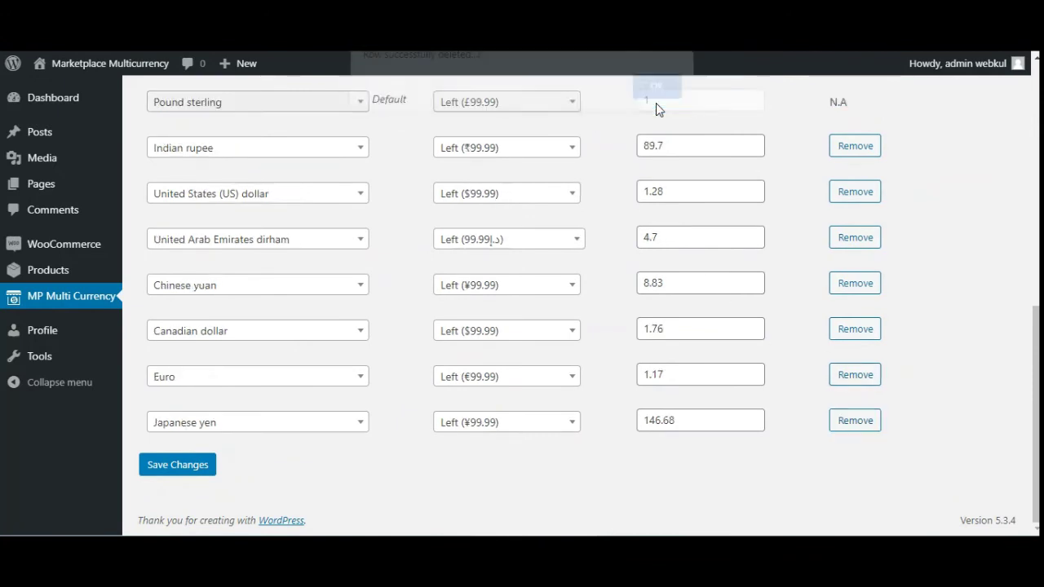
click(844, 423)
click(603, 100)
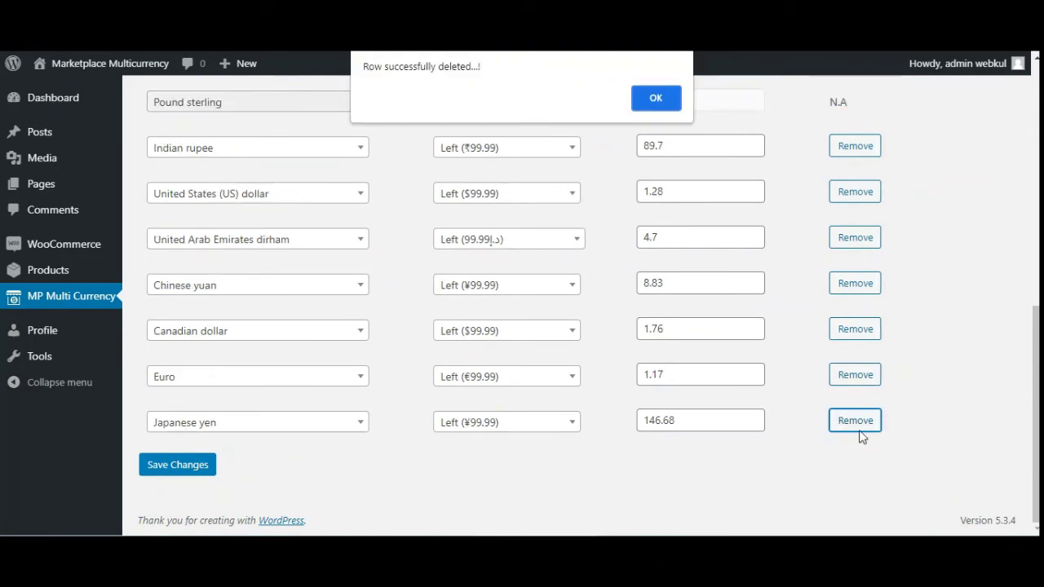
click(656, 98)
Step: Remove the Euro, Canadian dollar and Chinese yuan rows as well
click(860, 430)
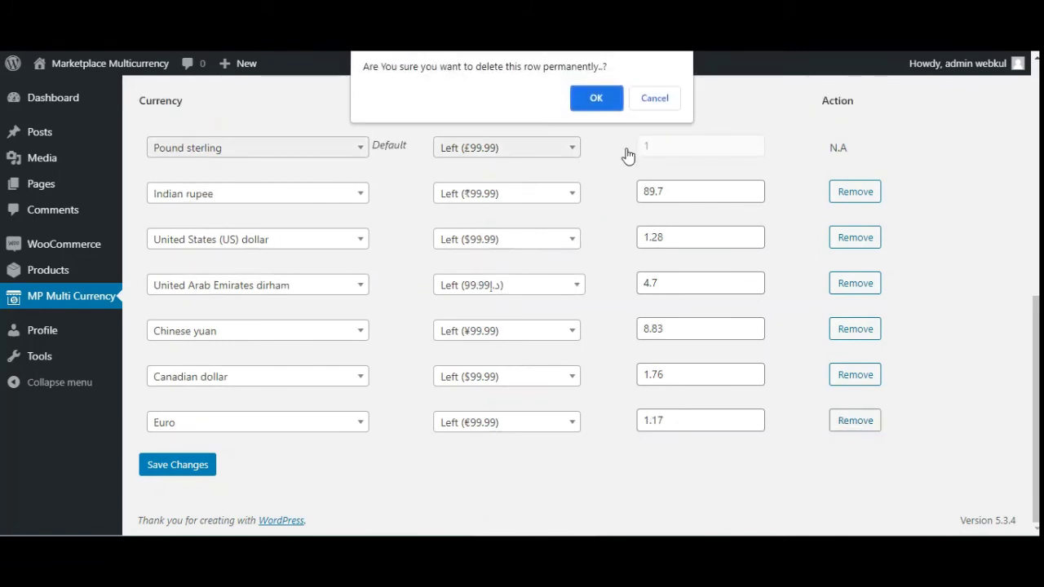
click(581, 95)
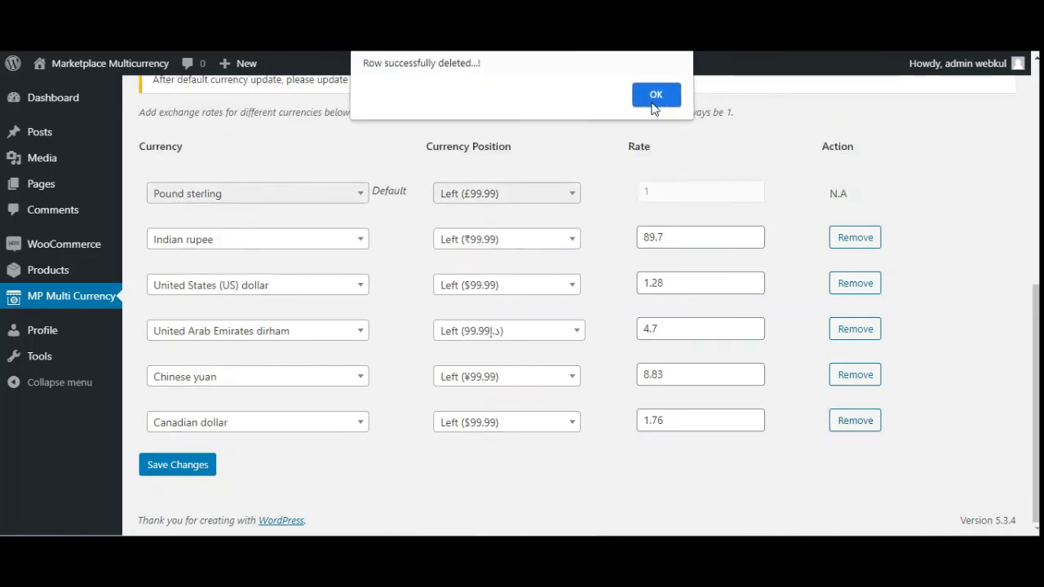
click(656, 100)
click(852, 421)
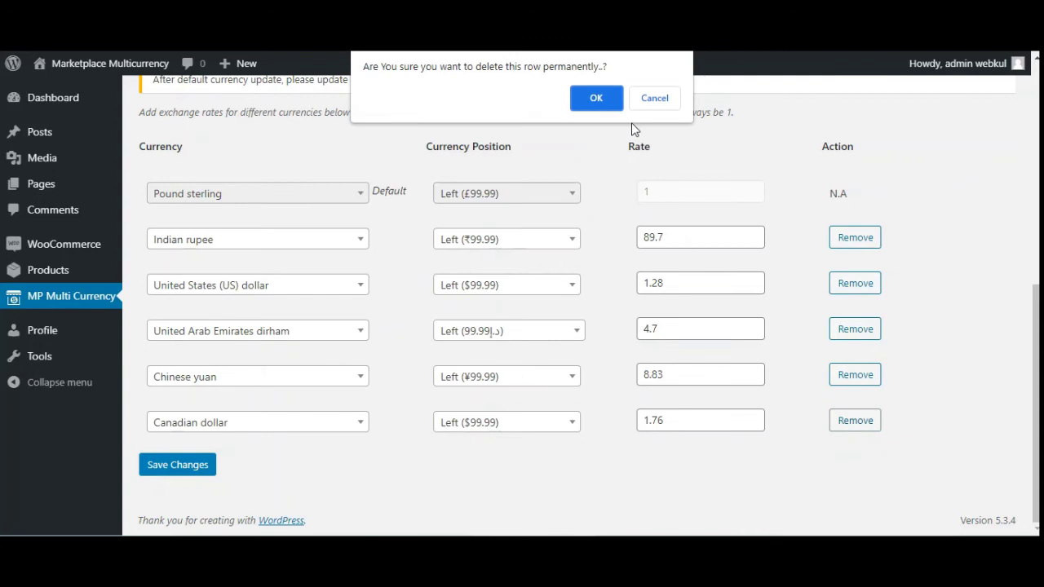
click(595, 99)
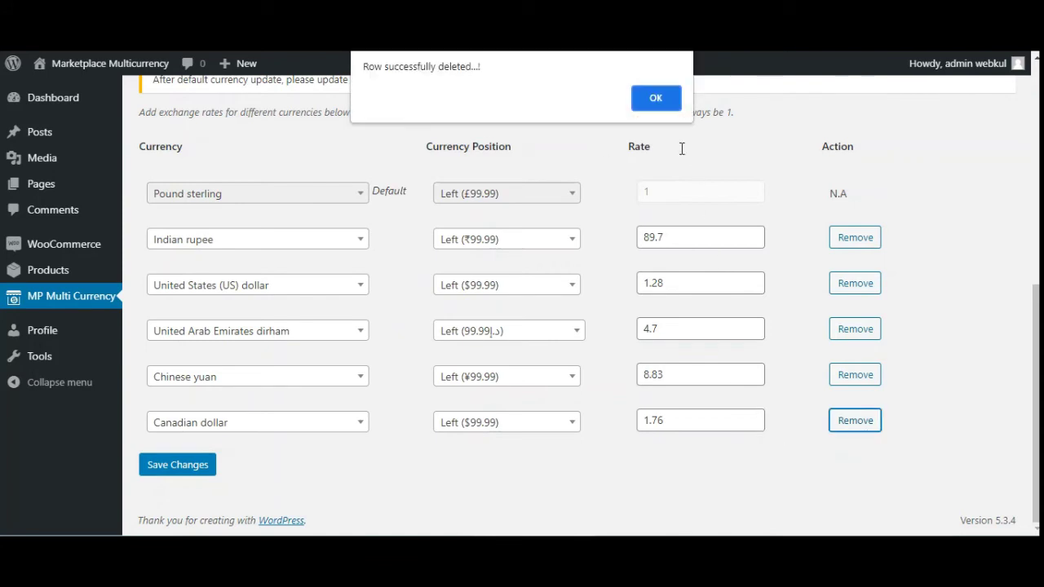
click(656, 101)
click(849, 424)
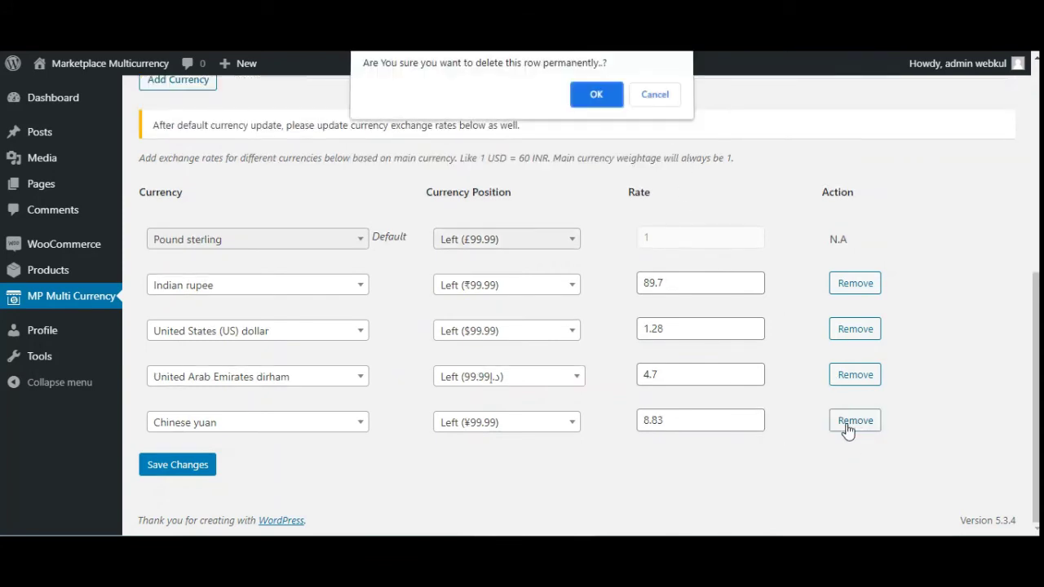
click(593, 111)
click(653, 100)
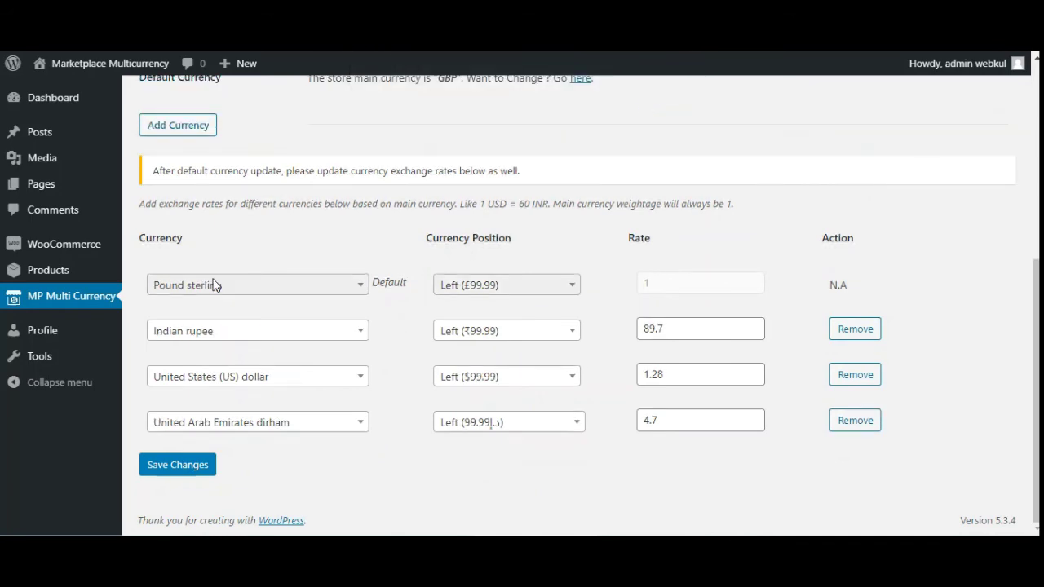
scroll(212, 283, down, 5)
Step: Add an Azerbaijani manat currency row, leaving its symbol position at Left (£99.99)
click(172, 129)
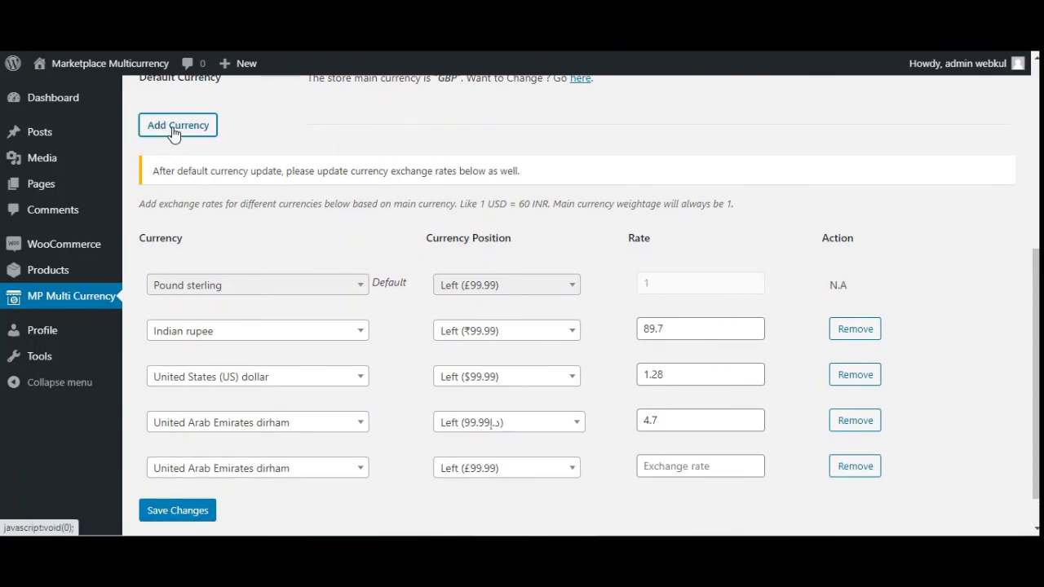
scroll(294, 481, down, 1)
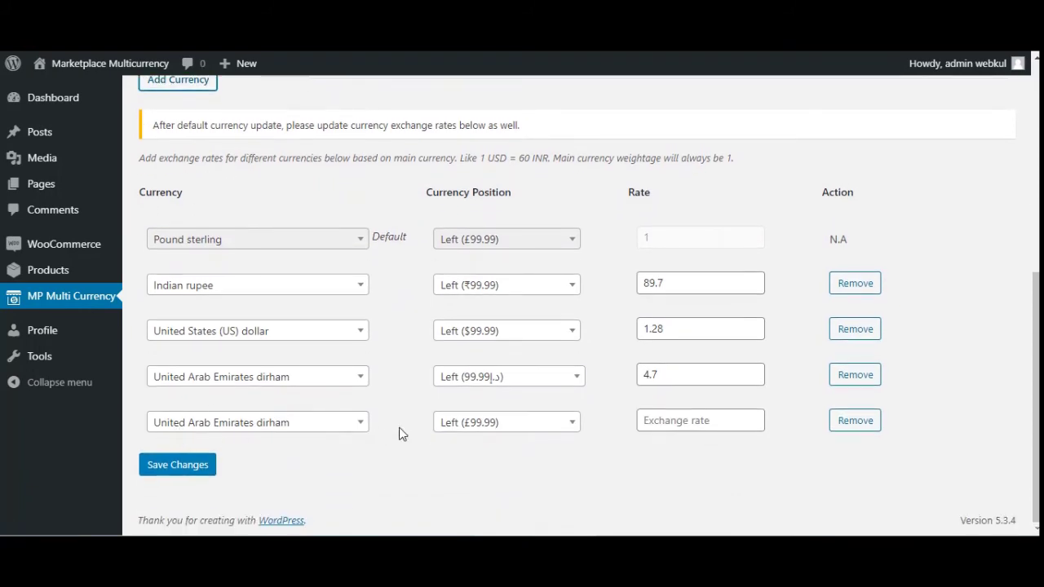
click(335, 424)
scroll(264, 366, down, 3)
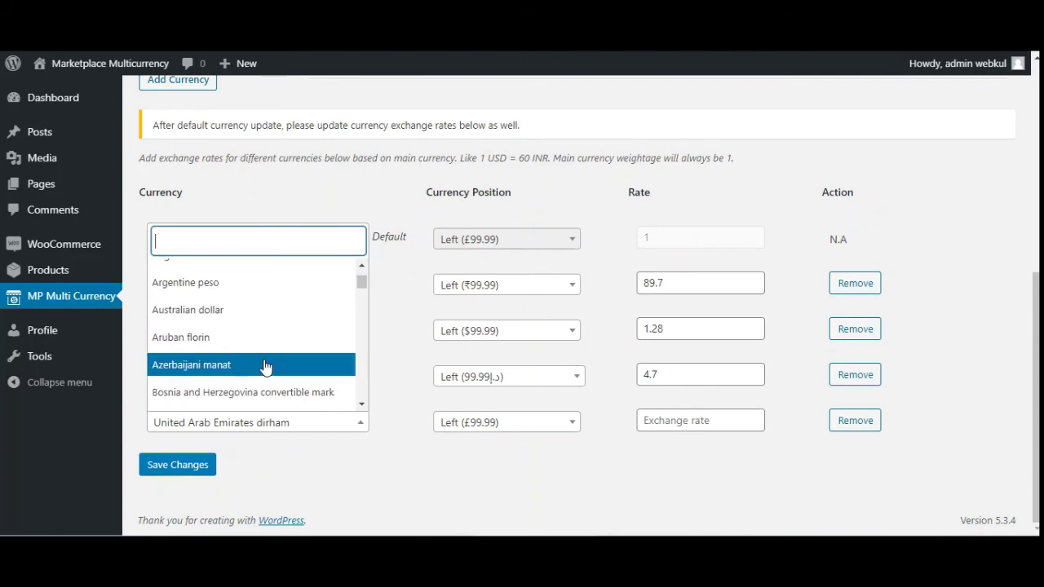
click(264, 367)
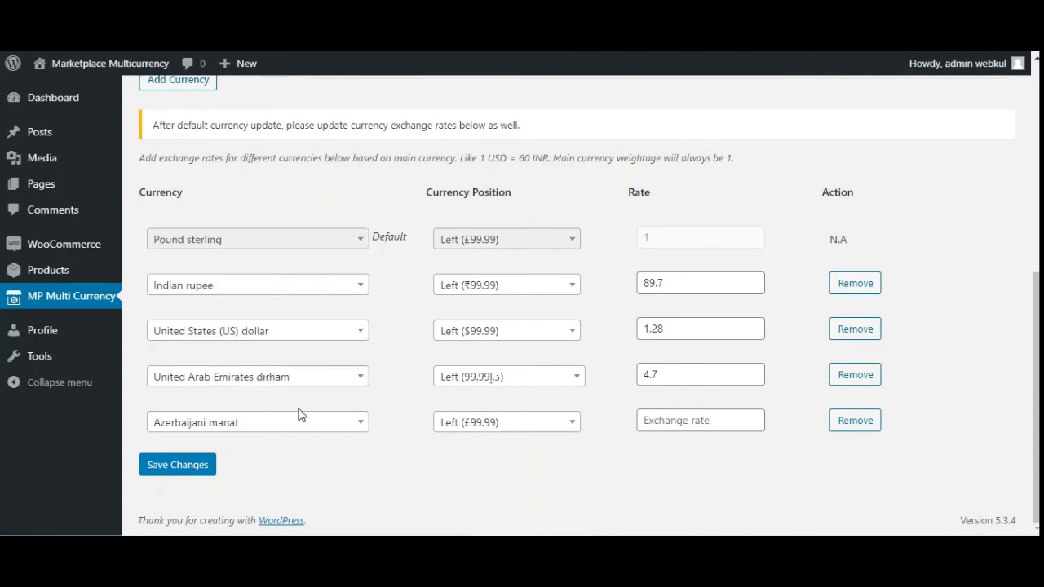
click(571, 424)
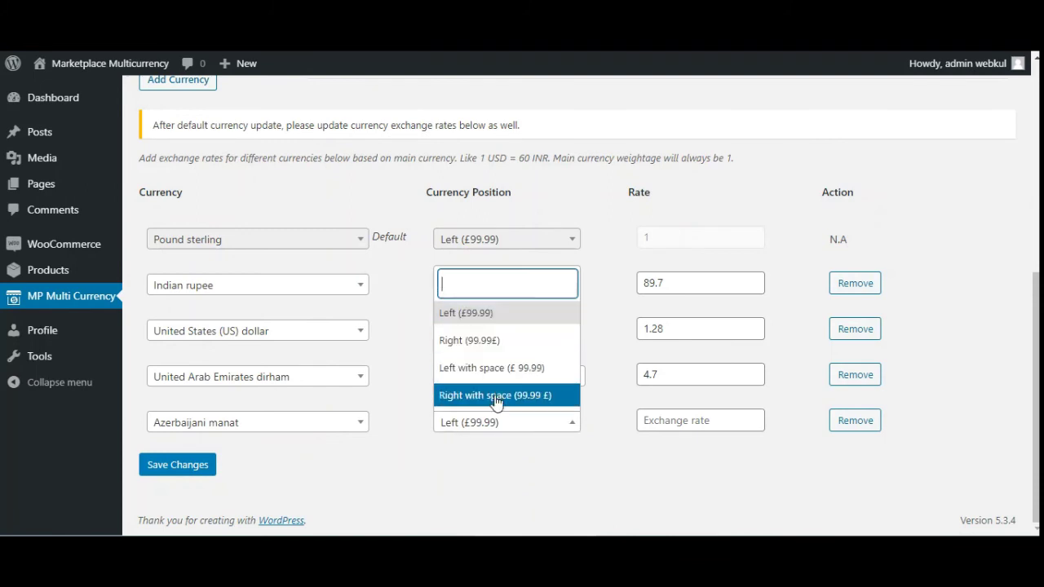
click(691, 484)
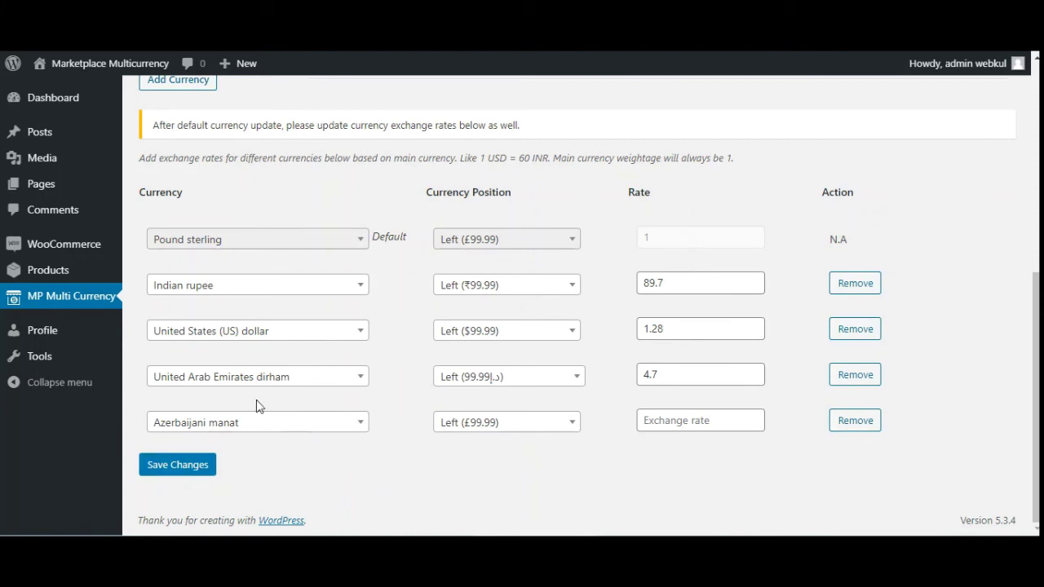
Step: Highlight the Default Currency setting and GBP as the store's main currency
scroll(392, 483, up, 1)
scroll(391, 483, down, 1)
scroll(249, 341, up, 2)
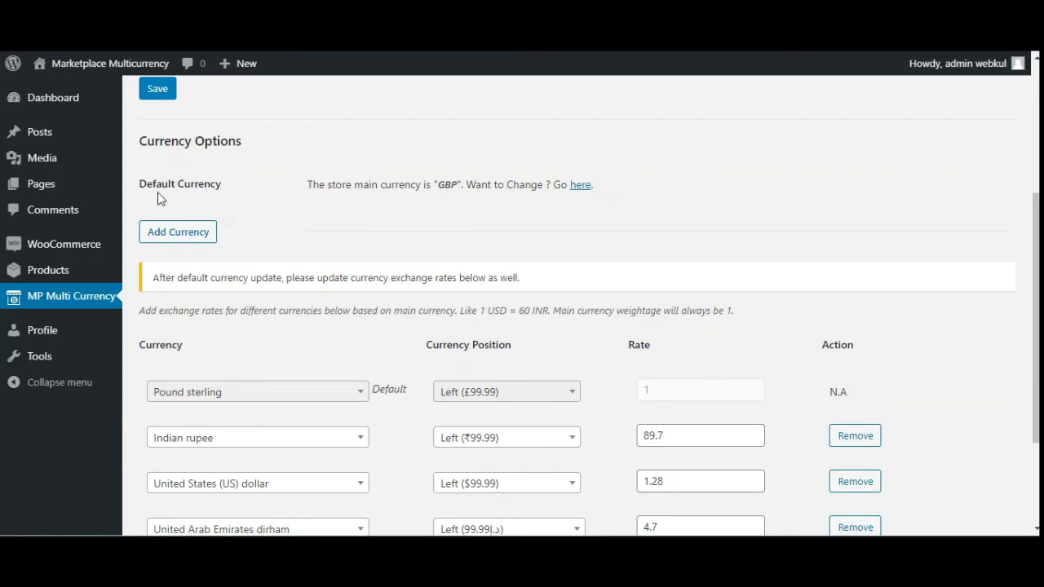
drag(147, 194, 235, 194)
click(374, 219)
scroll(403, 228, up, 1)
drag(310, 260, 465, 262)
click(464, 262)
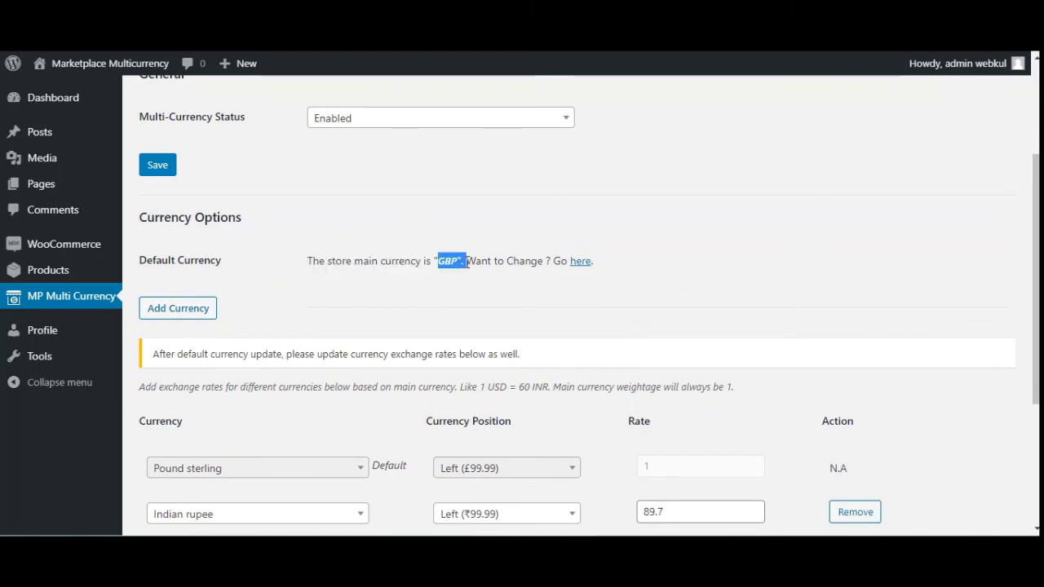
click(489, 264)
double_click(489, 263)
click(497, 286)
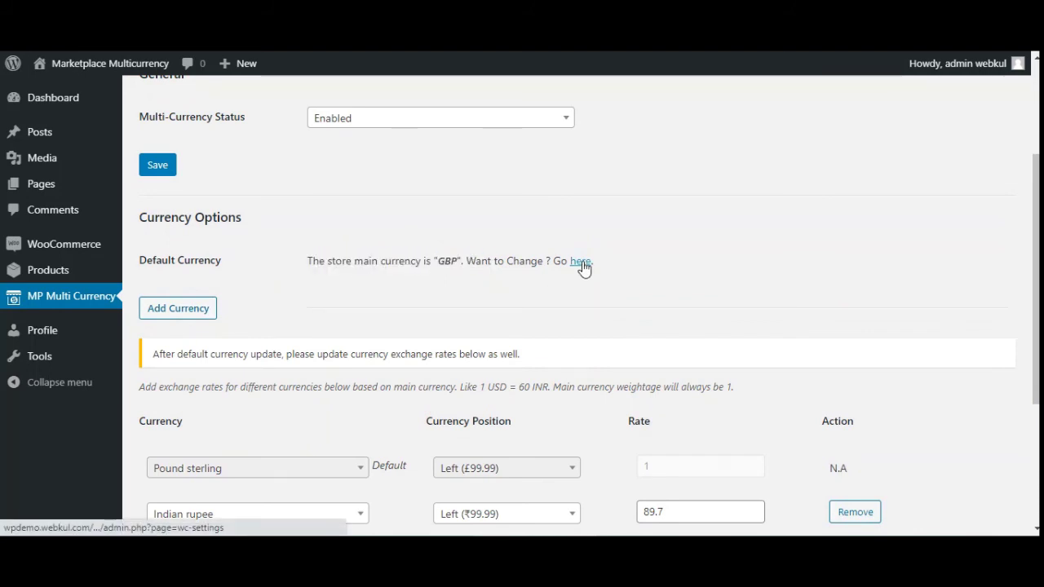
click(582, 265)
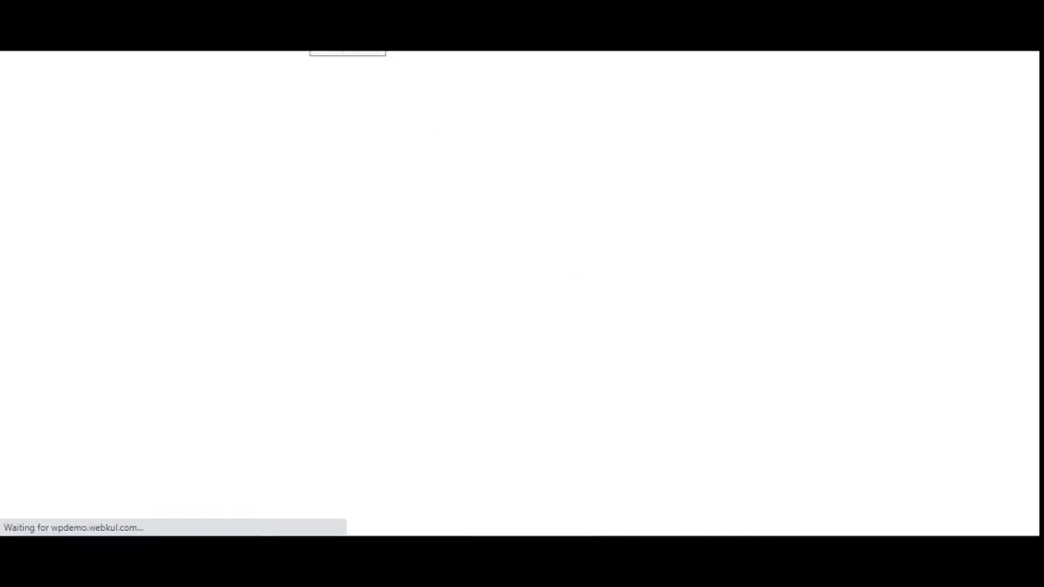
scroll(592, 330, down, 10)
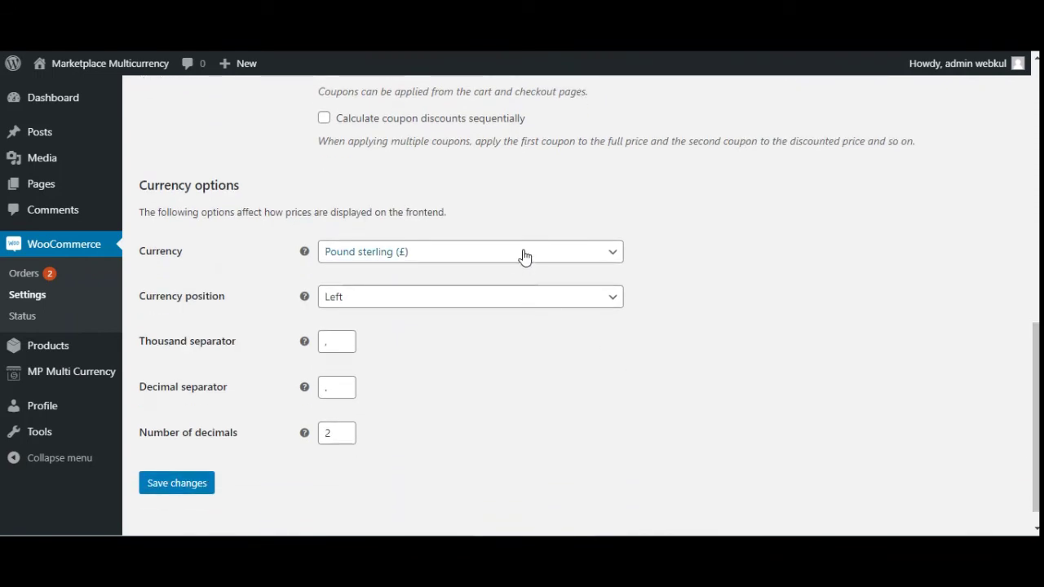
click(525, 258)
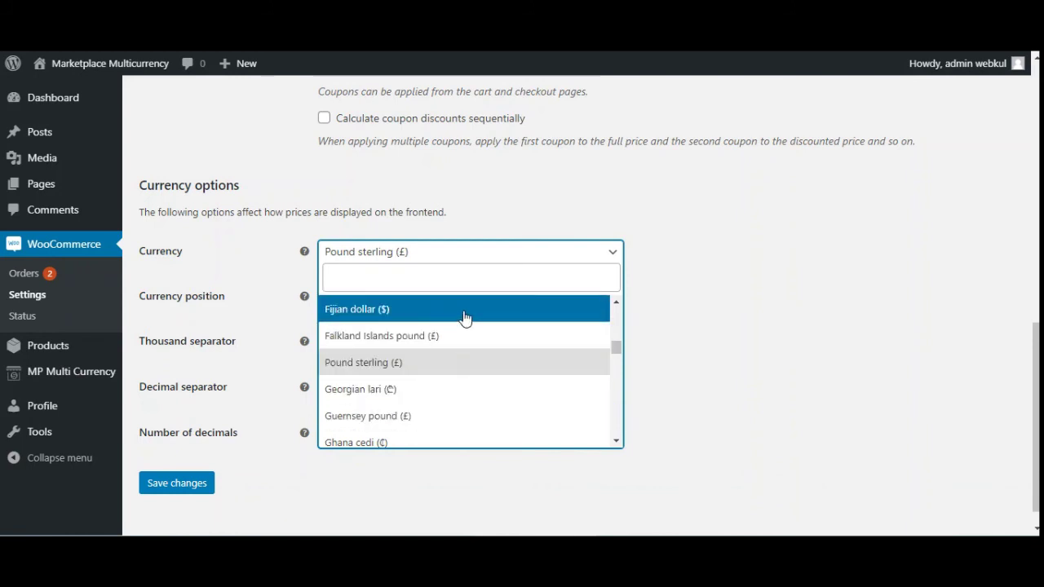
click(637, 399)
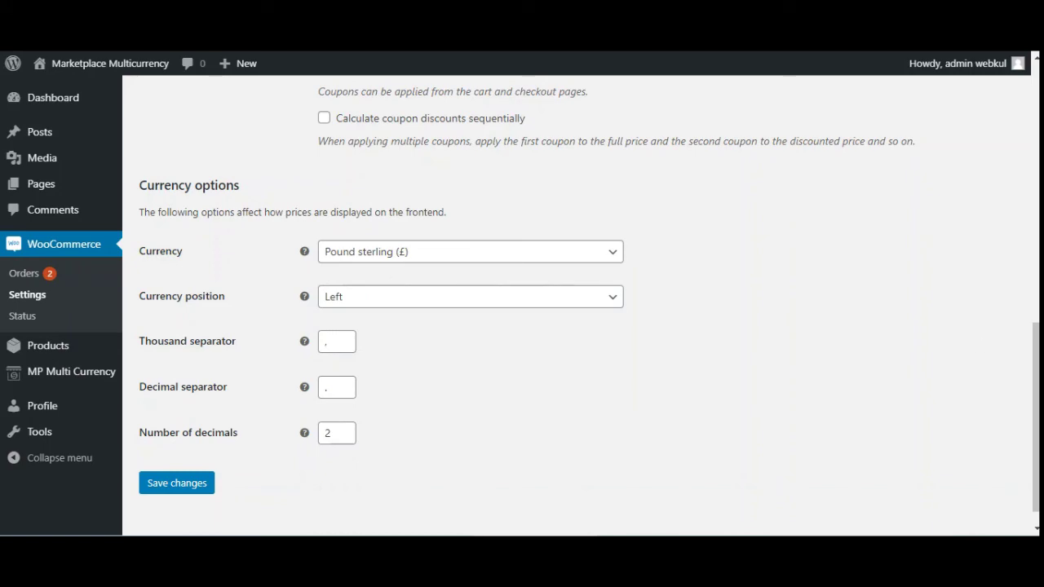
scroll(492, 231, up, 8)
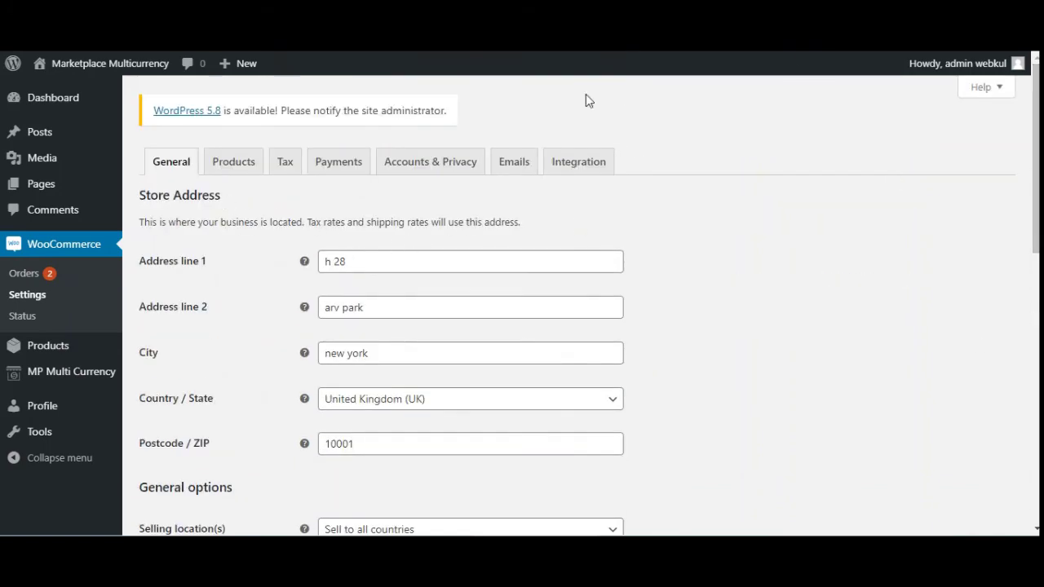
key(alt+Left)
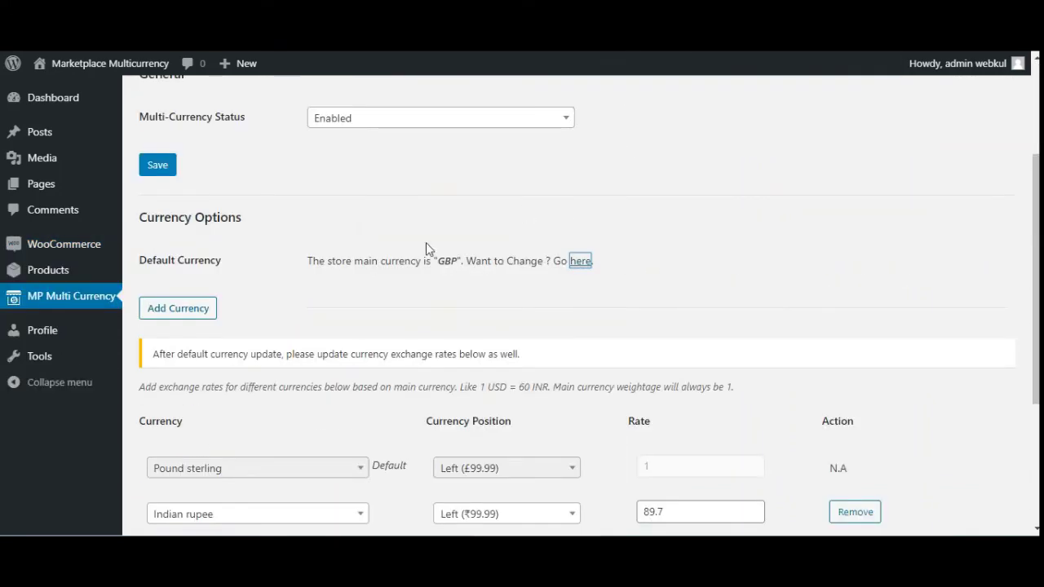
Step: Review rates of rupee 89.7, dollar 1.28, dirham 4.7 and unrated manat, then reveal the Products submenu
click(261, 288)
scroll(408, 400, down, 2)
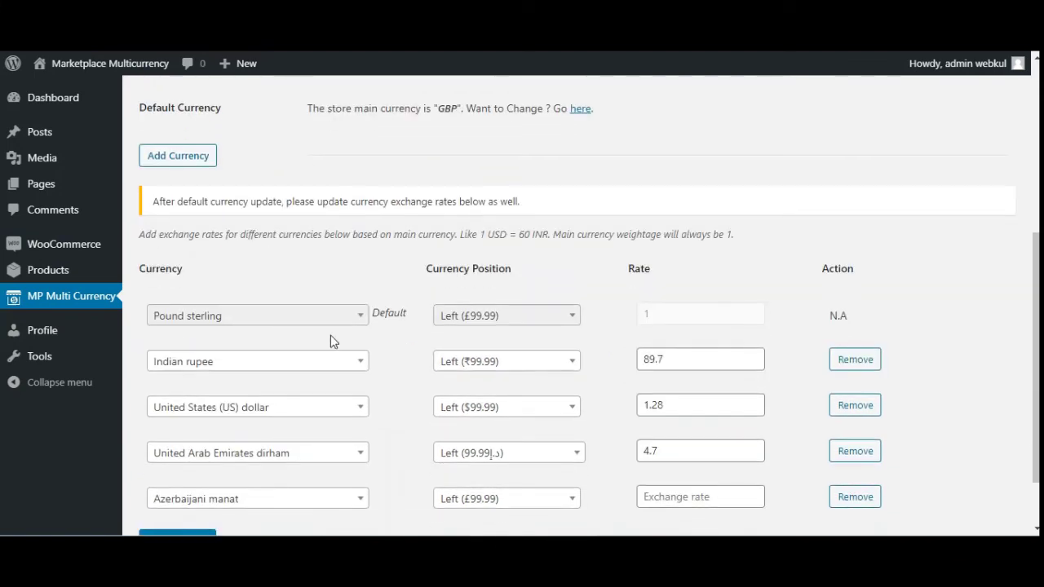
scroll(357, 418, down, 1)
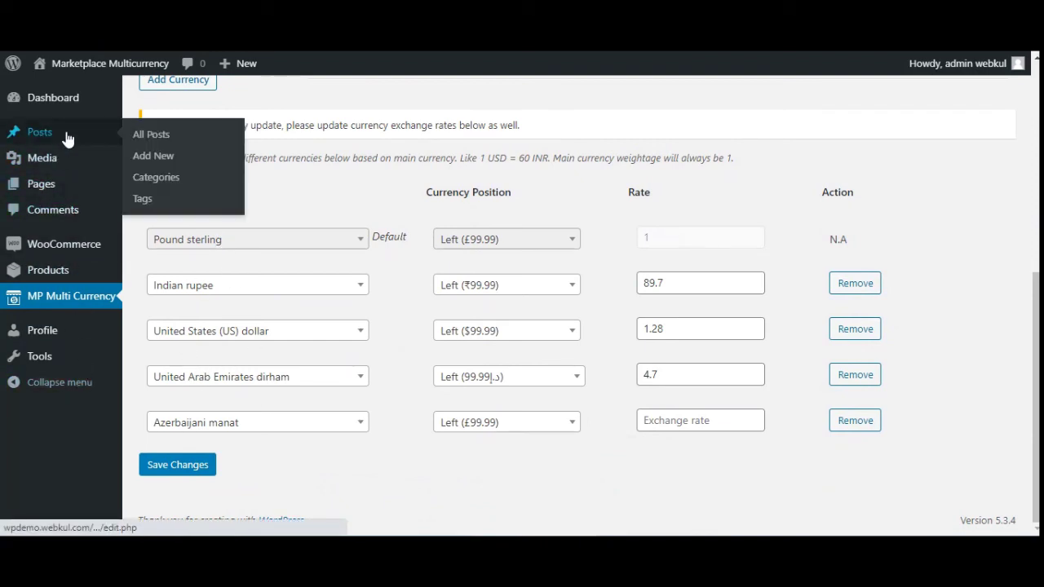
mouse_move(66, 242)
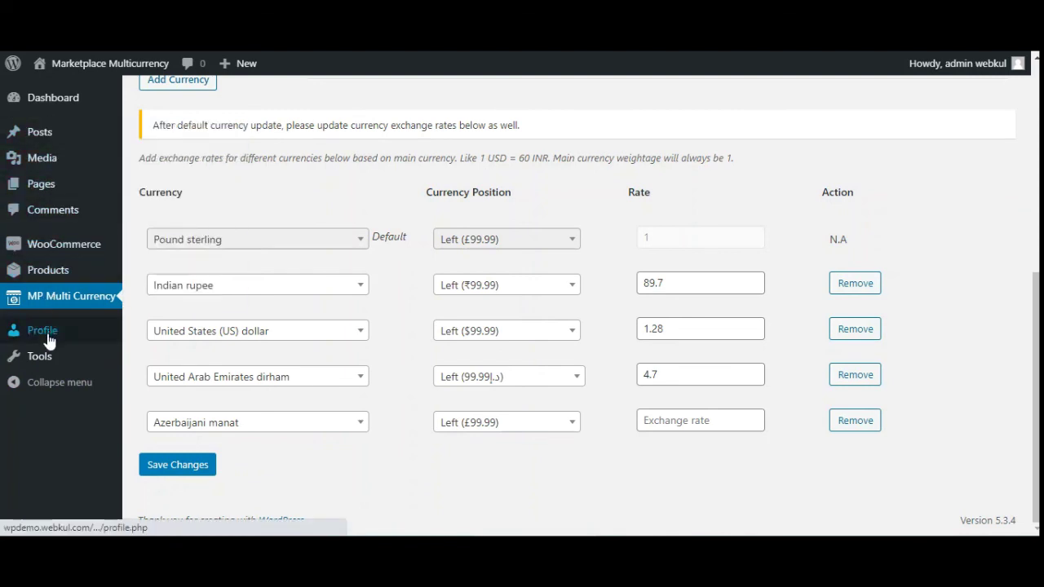
Step: Start a new product from All Products and scroll down toward its Product data panel
mouse_move(63, 275)
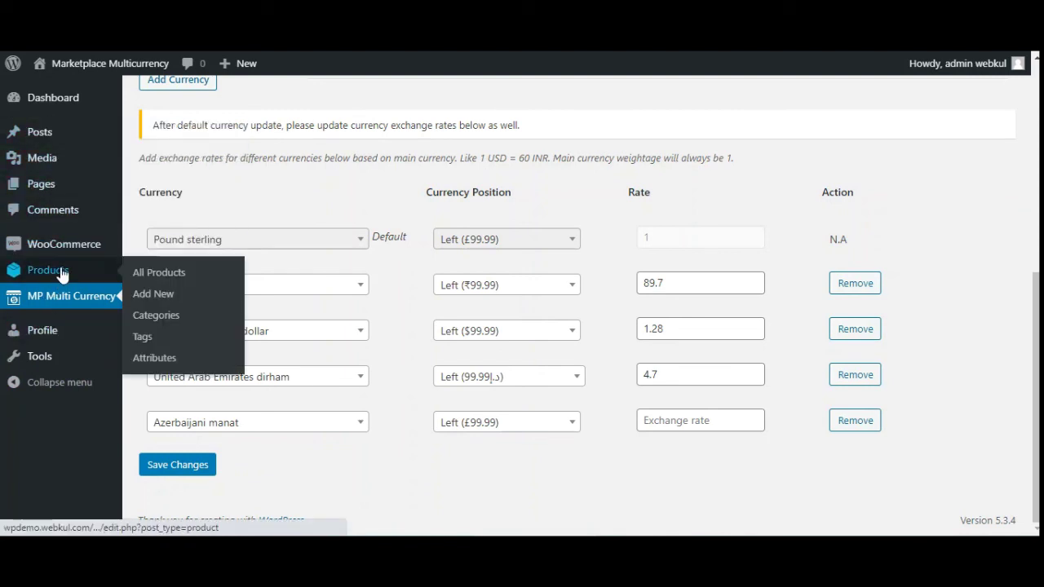
click(169, 280)
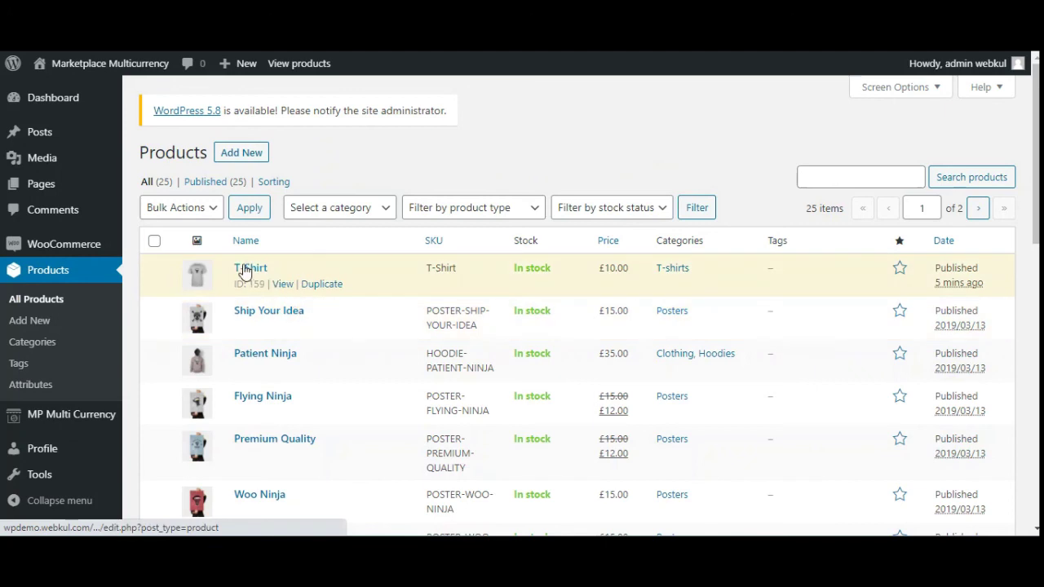
click(245, 156)
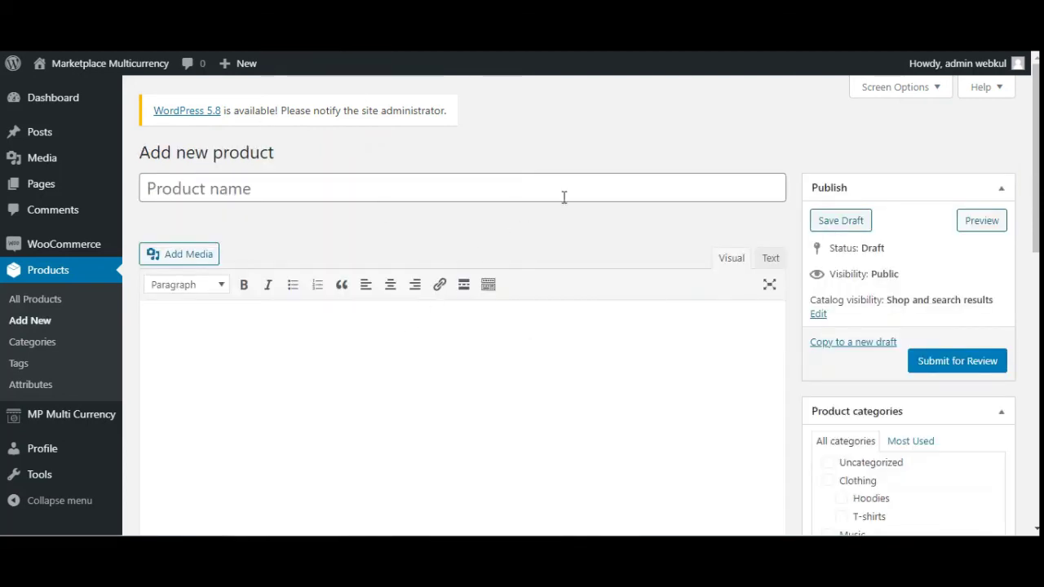
scroll(488, 360, down, 6)
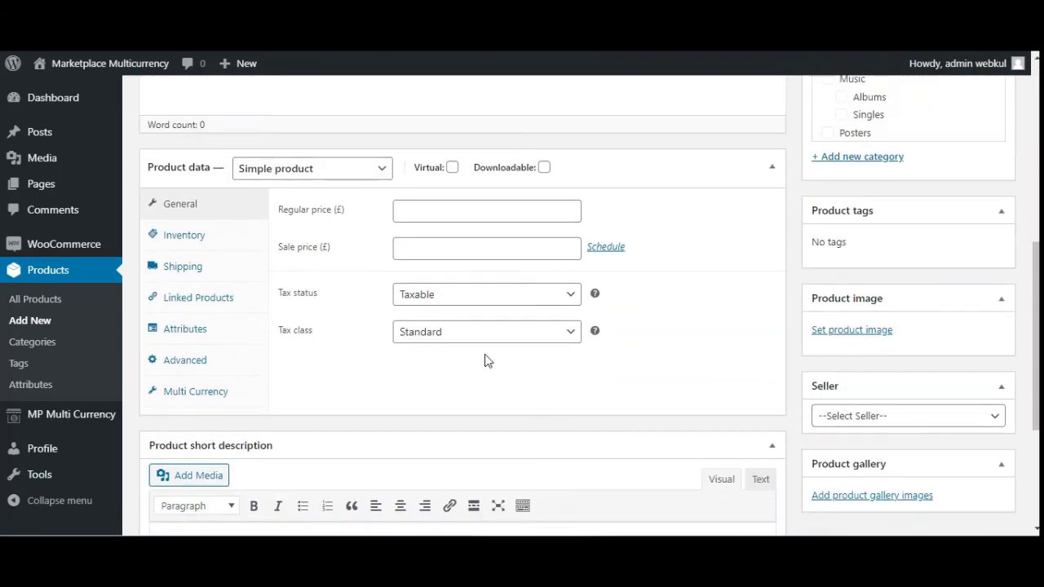
click(208, 396)
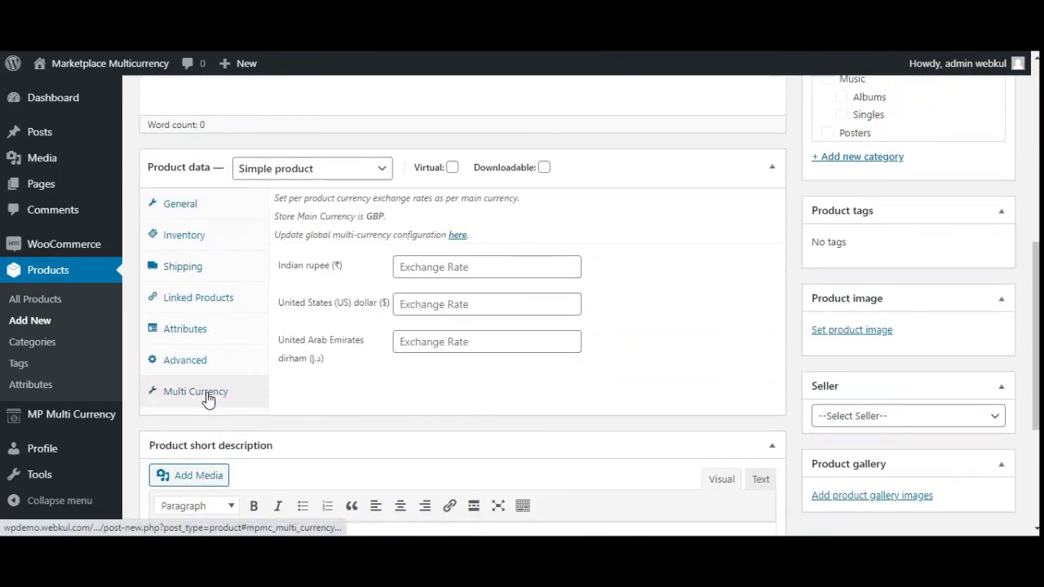
scroll(416, 294, down, 1)
scroll(416, 294, up, 1)
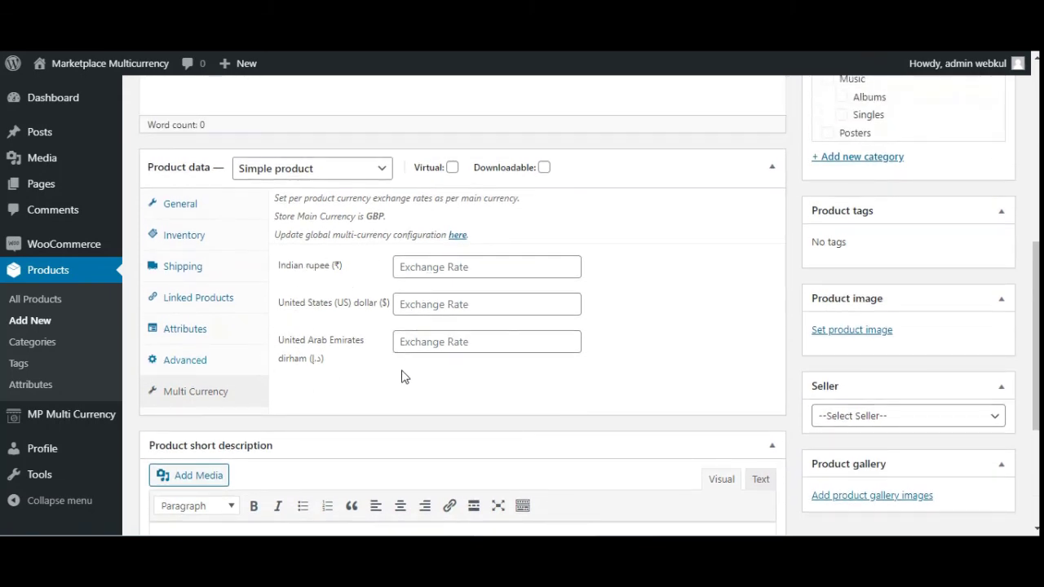
click(438, 270)
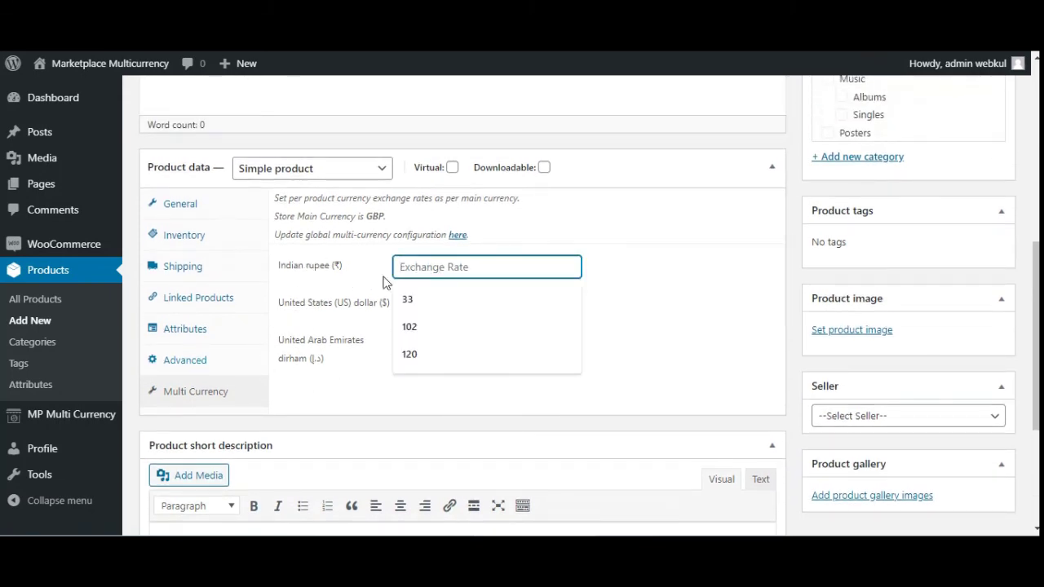
click(329, 317)
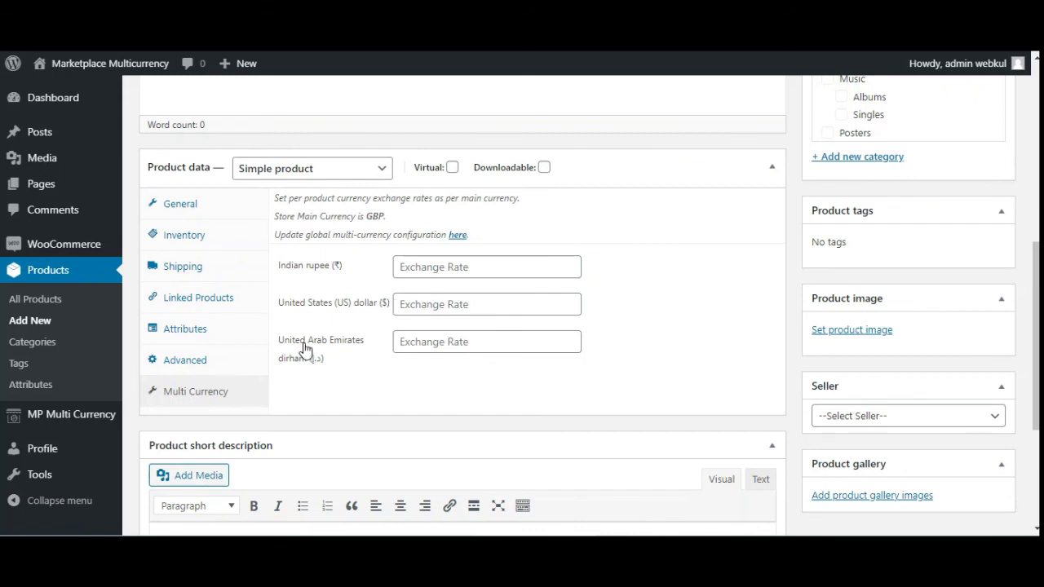
drag(306, 341, 354, 362)
click(357, 387)
drag(294, 342, 359, 347)
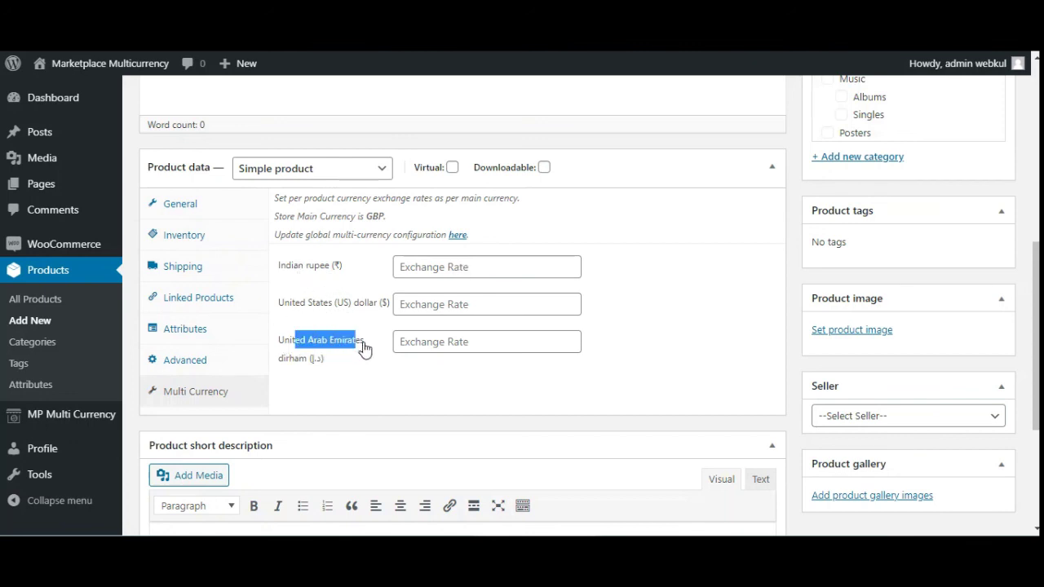
click(358, 347)
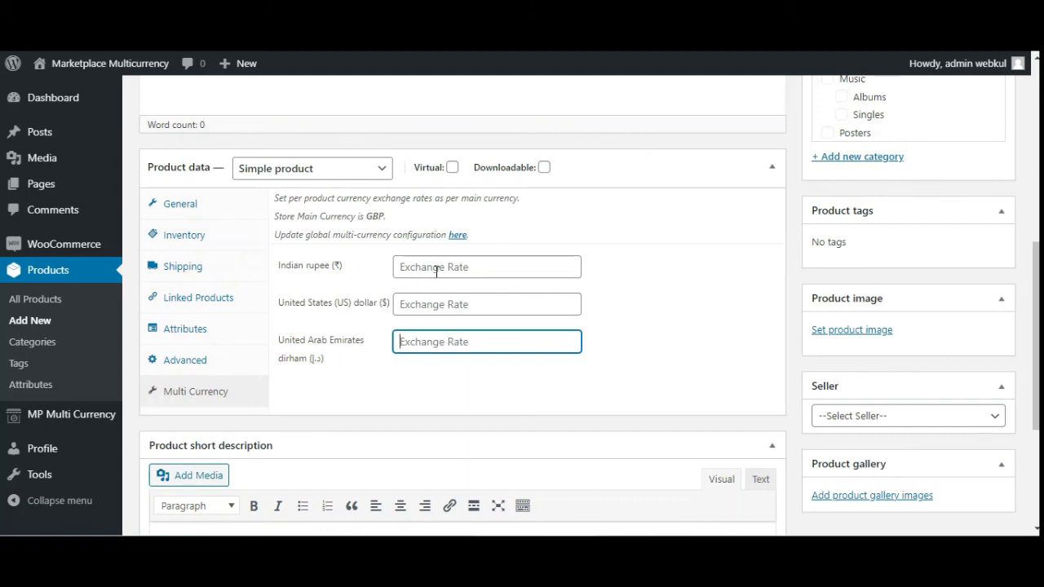
drag(295, 216, 389, 219)
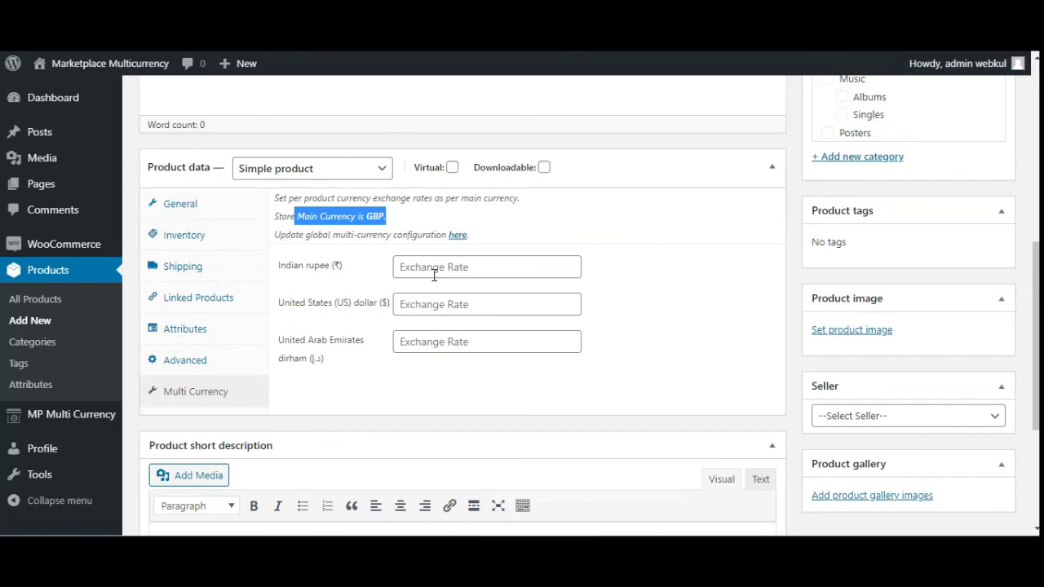
click(397, 217)
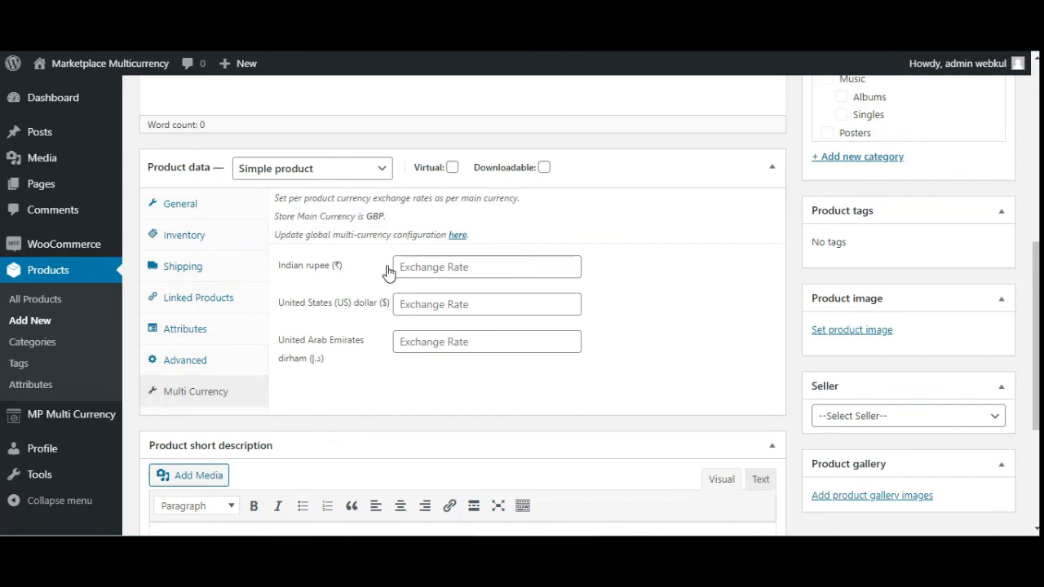
double_click(371, 216)
drag(286, 266, 324, 269)
click(444, 269)
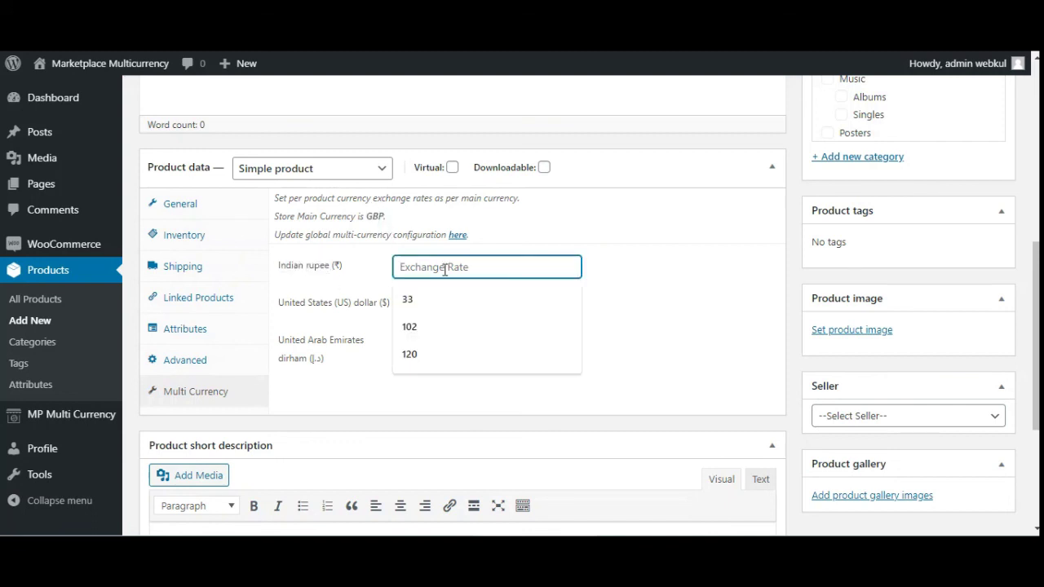
click(310, 308)
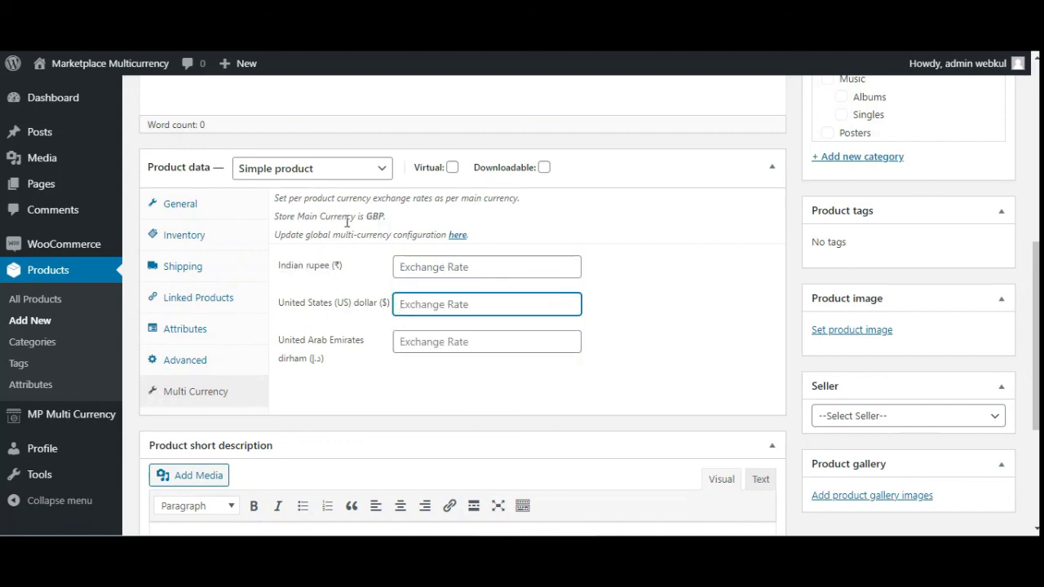
drag(295, 306, 369, 310)
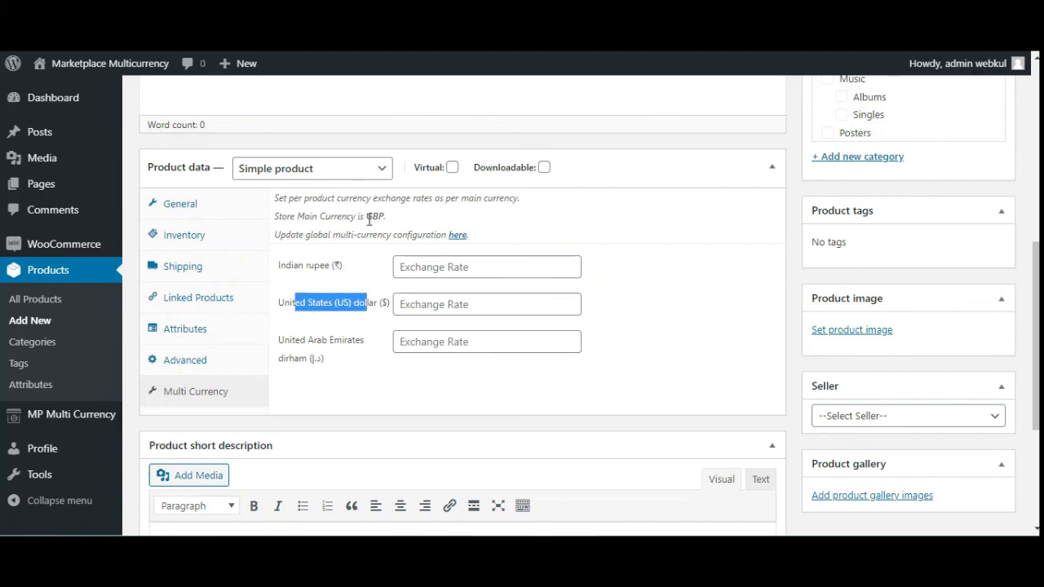
drag(368, 217, 385, 217)
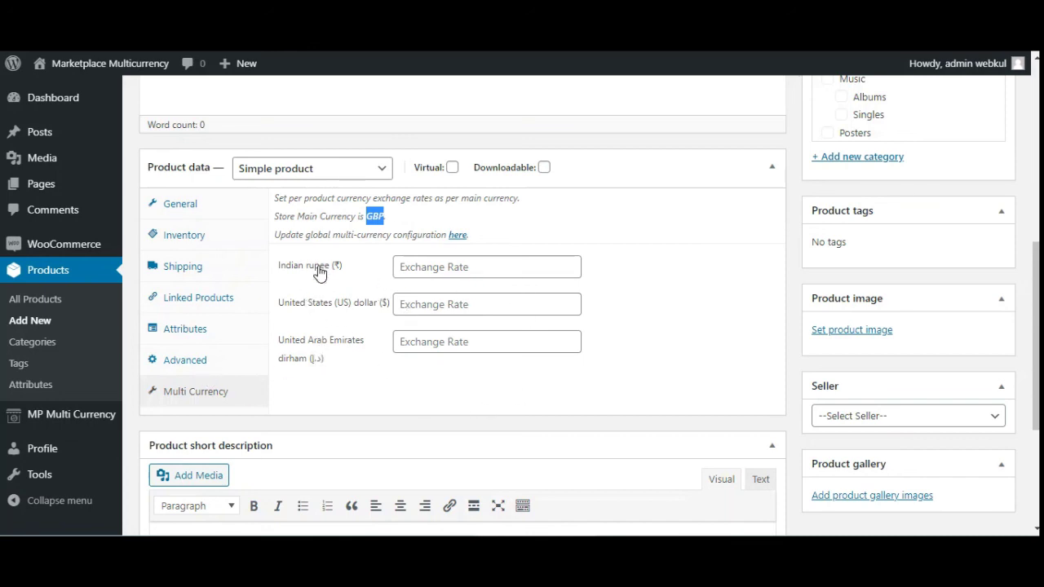
scroll(317, 340, up, 5)
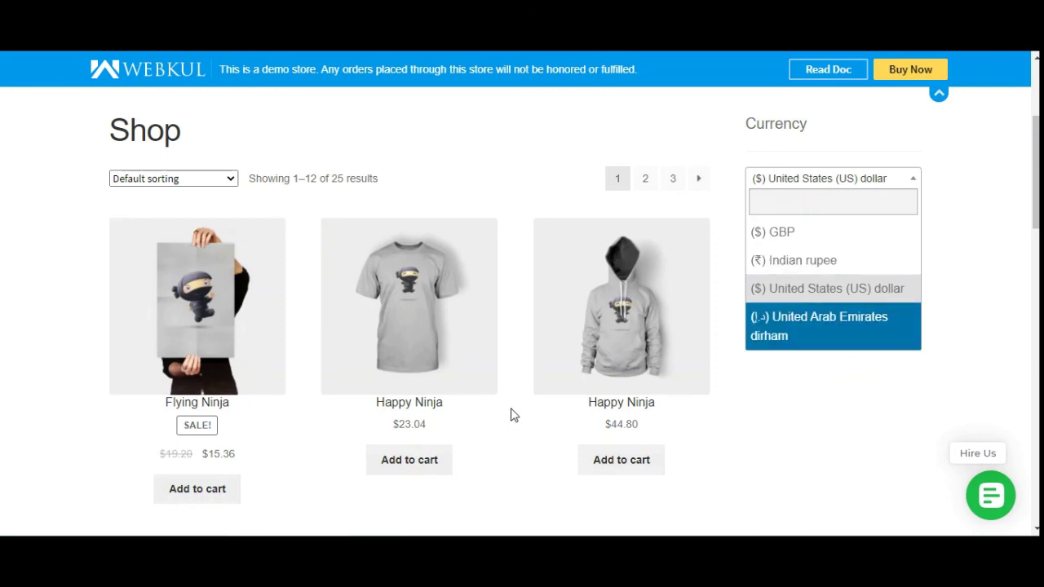
Step: Scroll through the Shop page to review the US dollar prices, such as Flying Ninja at $15.36
scroll(492, 343, down, 2)
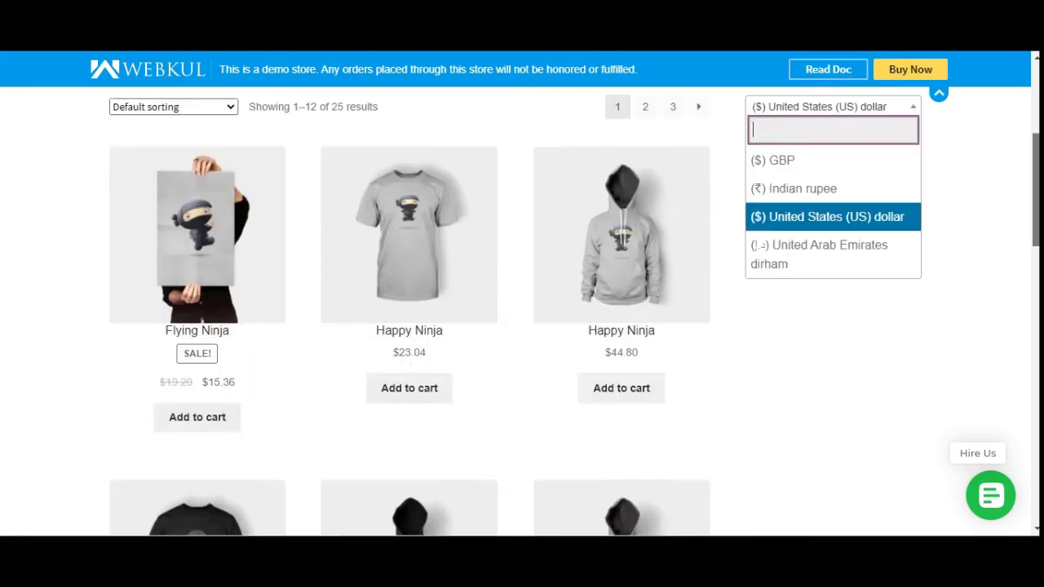
scroll(492, 343, down, 3)
scroll(492, 343, up, 6)
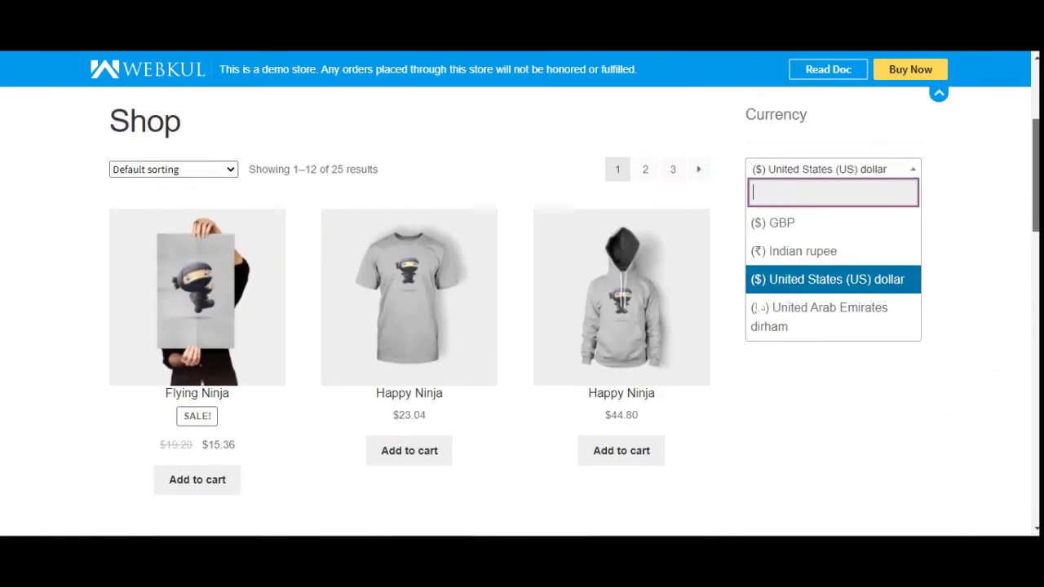
Step: Switch the shop currency to Indian rupee, browse the rupee prices, and reopen the Currency list
click(835, 340)
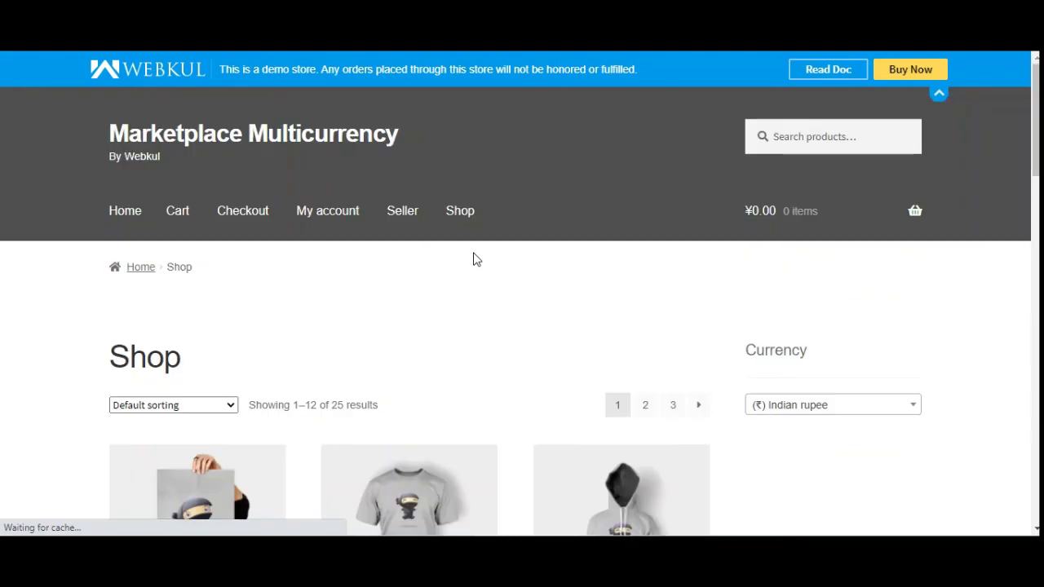
scroll(522, 327, down, 5)
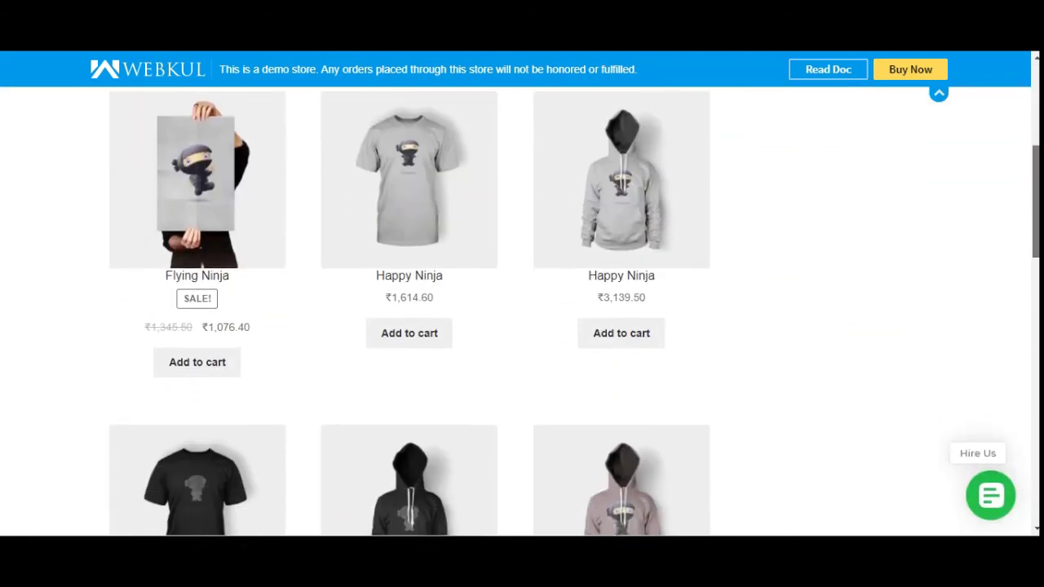
scroll(522, 326, down, 2)
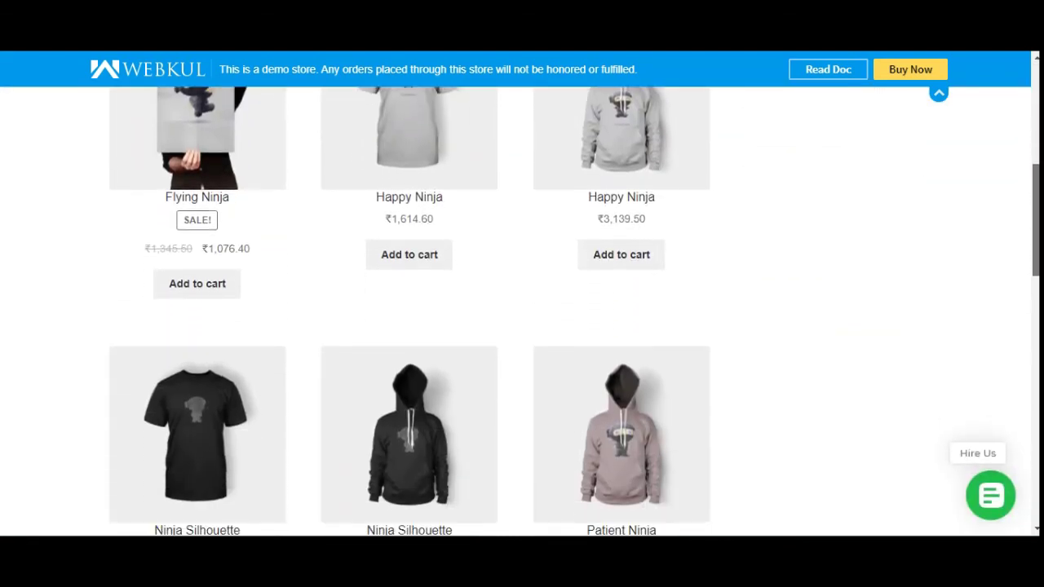
scroll(935, 209, up, 5)
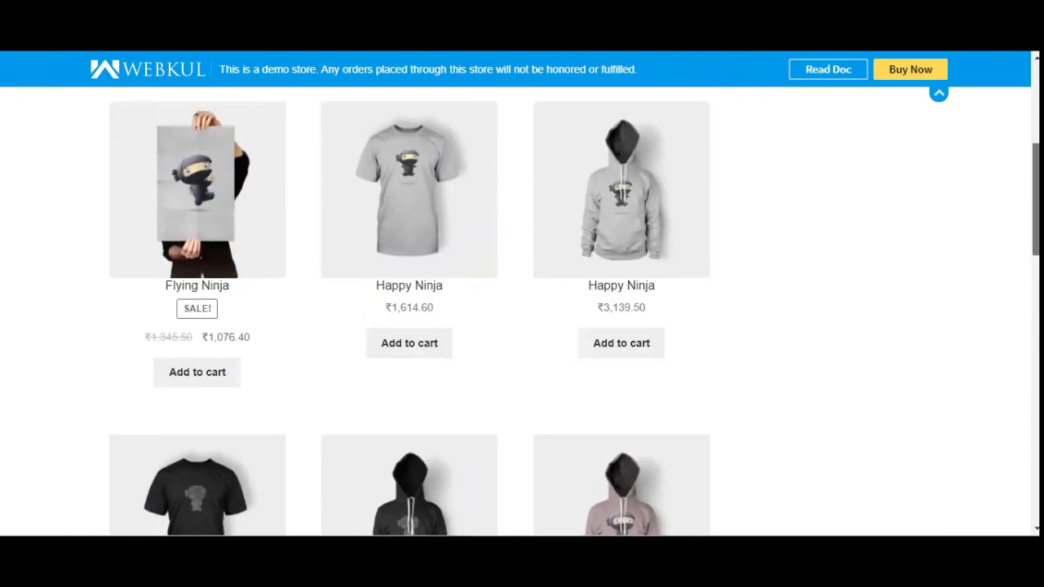
click(915, 226)
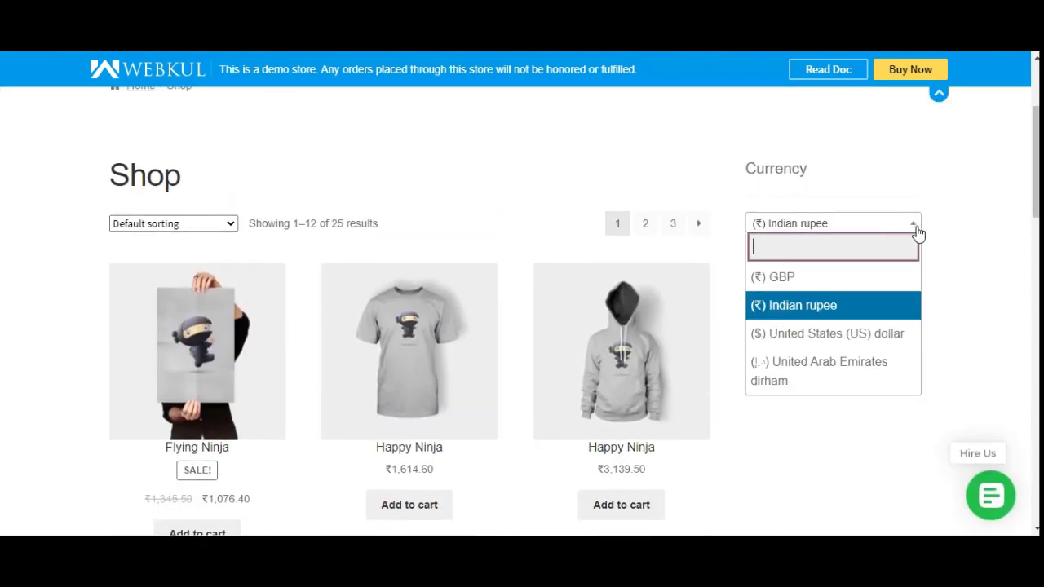